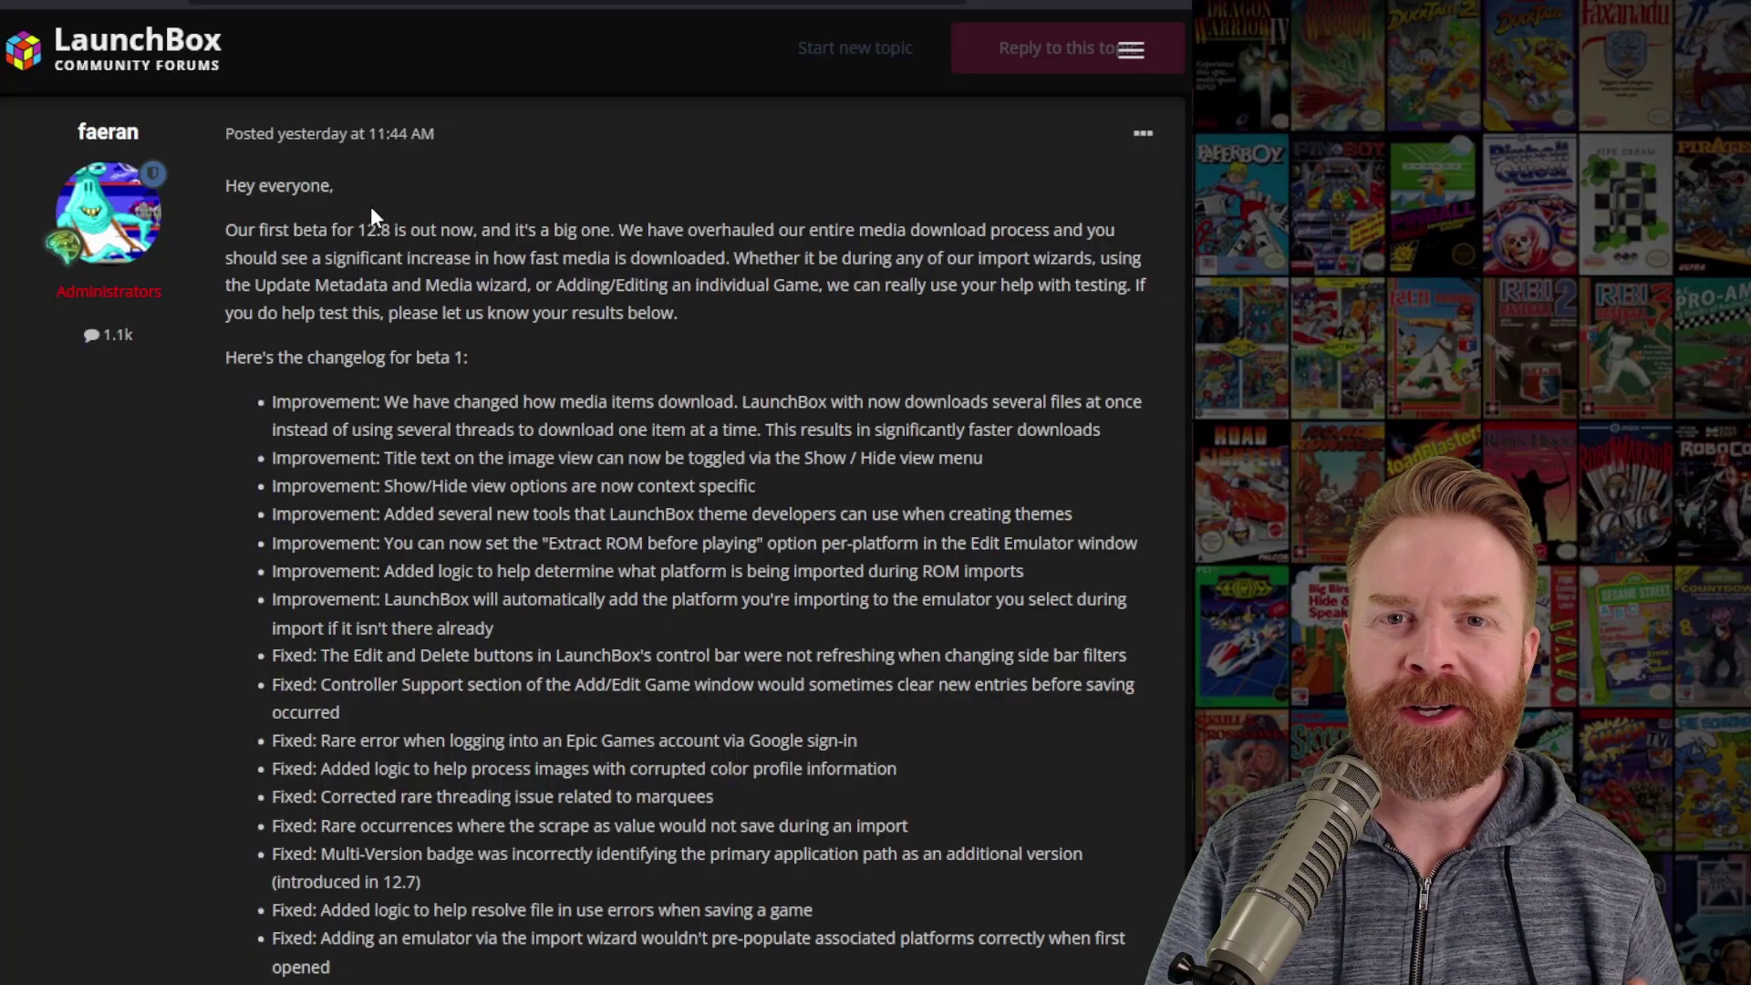
{"action": "left_click_drag", "start_coordinate": [354, 229], "coordinate": [388, 230]}
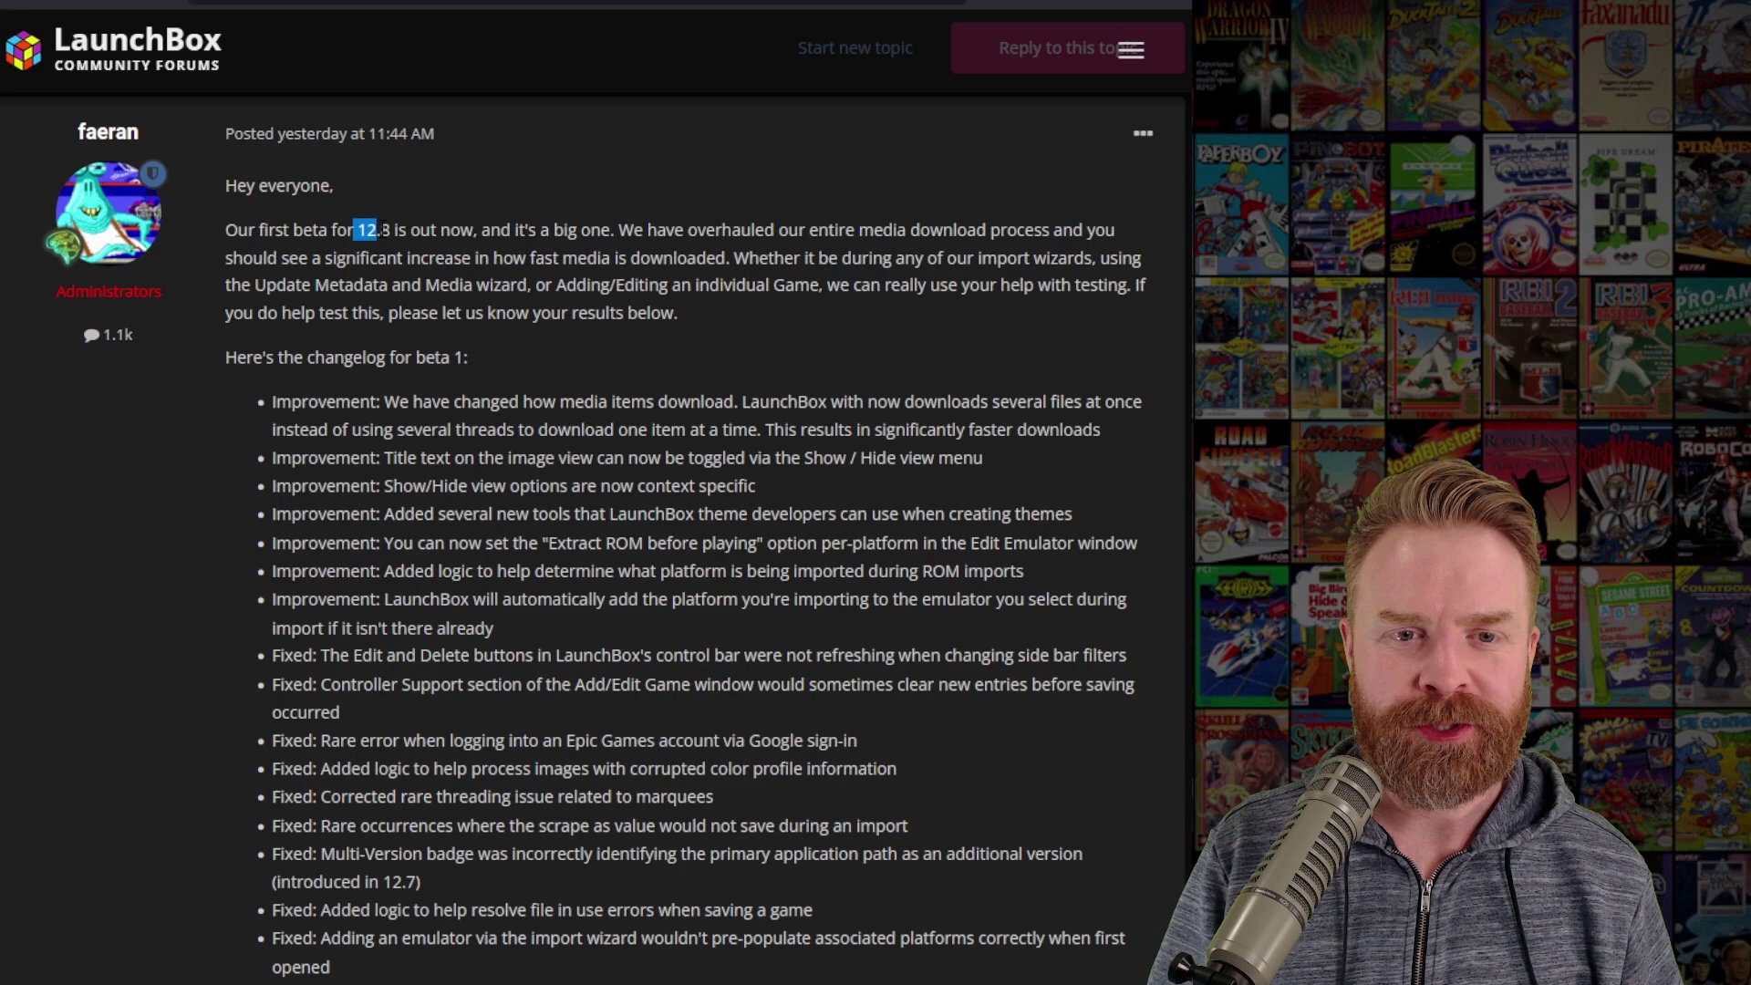
{"action": "left_click", "coordinate": [520, 230]}
{"action": "mouse_move", "coordinate": [520, 231]}
{"action": "left_mouse_down"}
{"action": "mouse_move", "coordinate": [829, 231]}
{"action": "mouse_move", "coordinate": [500, 258]}
{"action": "mouse_move", "coordinate": [735, 258]}
{"action": "left_mouse_up"}
{"action": "left_click", "coordinate": [590, 219]}
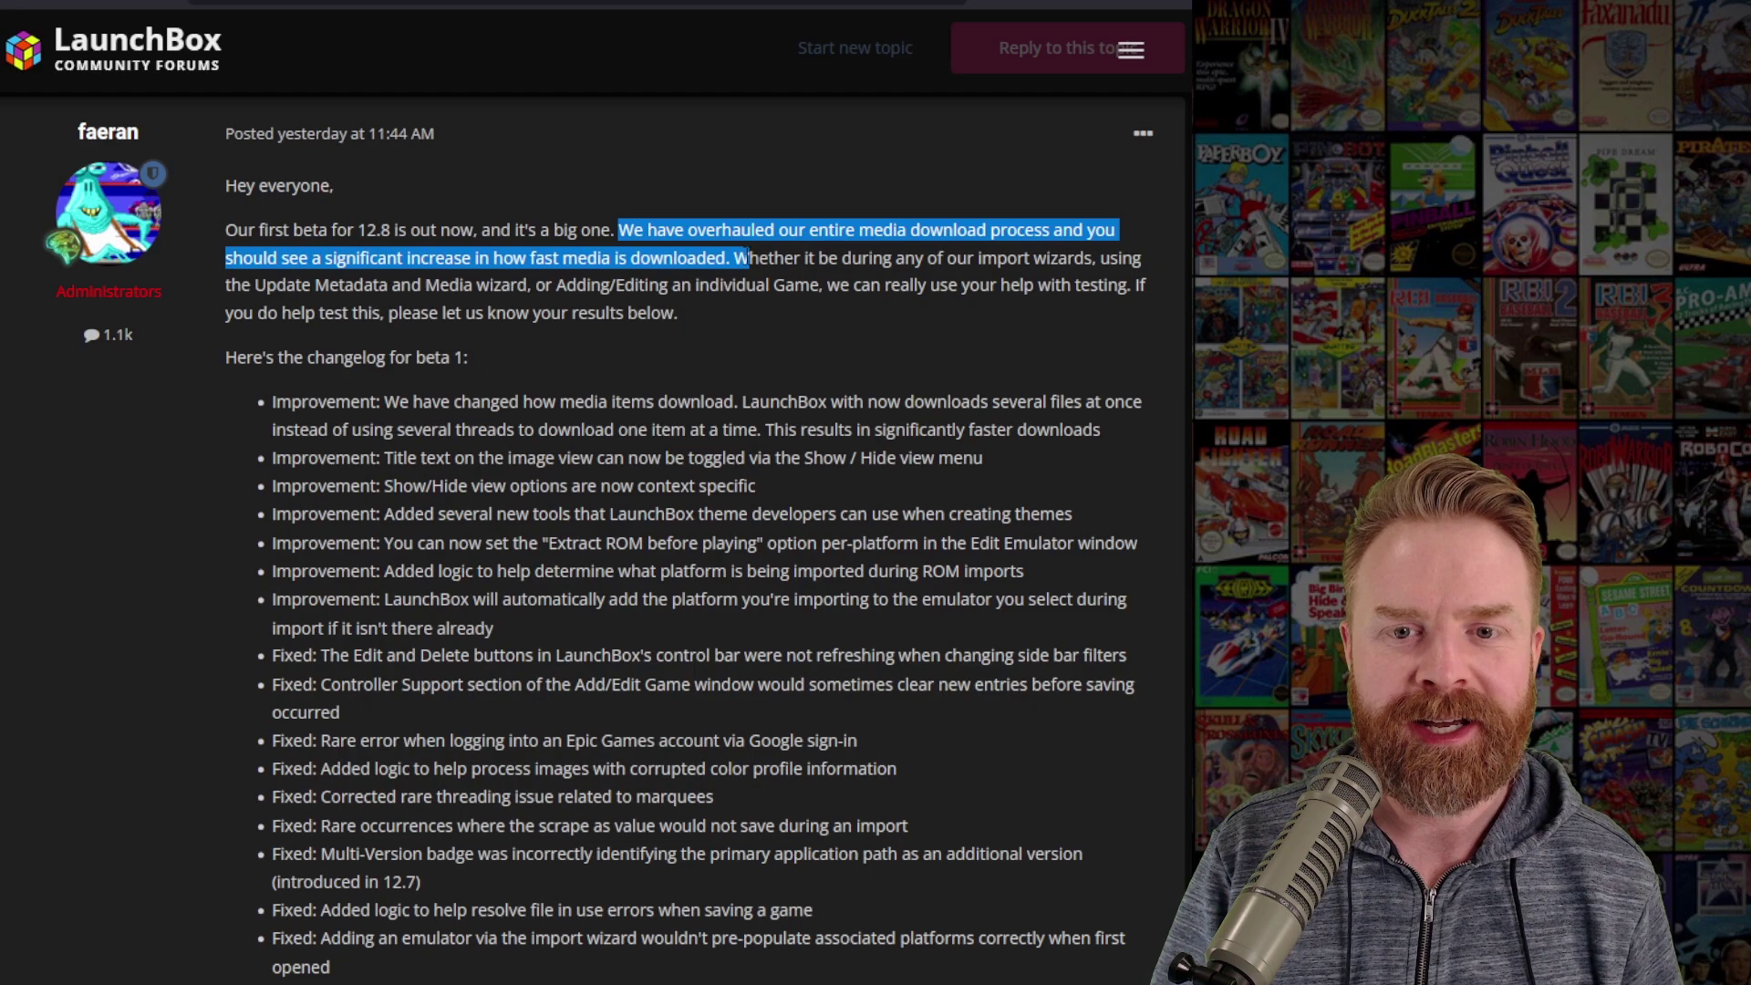
{"action": "left_click", "coordinate": [745, 257]}
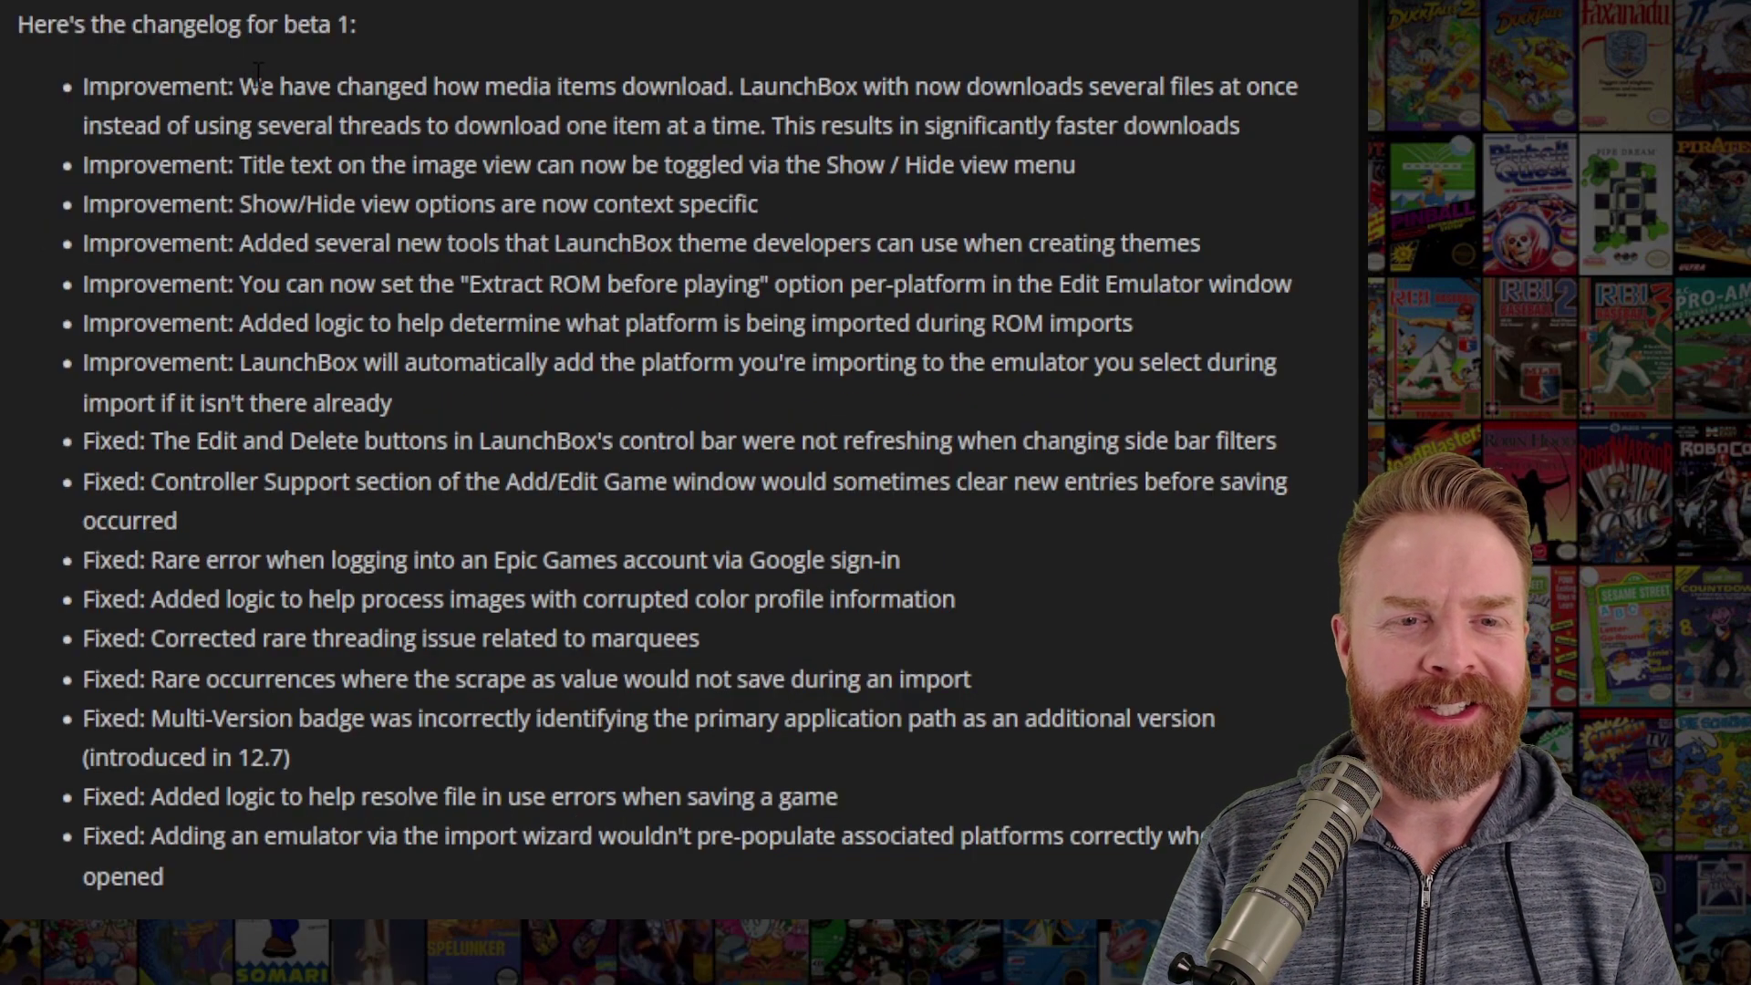
Step: Highlight the faster media downloads and title text toggle changelog items in turn
{"action": "mouse_move", "coordinate": [239, 83]}
{"action": "left_mouse_down"}
{"action": "mouse_move", "coordinate": [707, 117]}
{"action": "mouse_move", "coordinate": [965, 86]}
{"action": "mouse_move", "coordinate": [332, 125]}
{"action": "mouse_move", "coordinate": [1212, 126]}
{"action": "left_mouse_up"}
{"action": "left_click", "coordinate": [796, 125]}
{"action": "left_click", "coordinate": [1260, 133]}
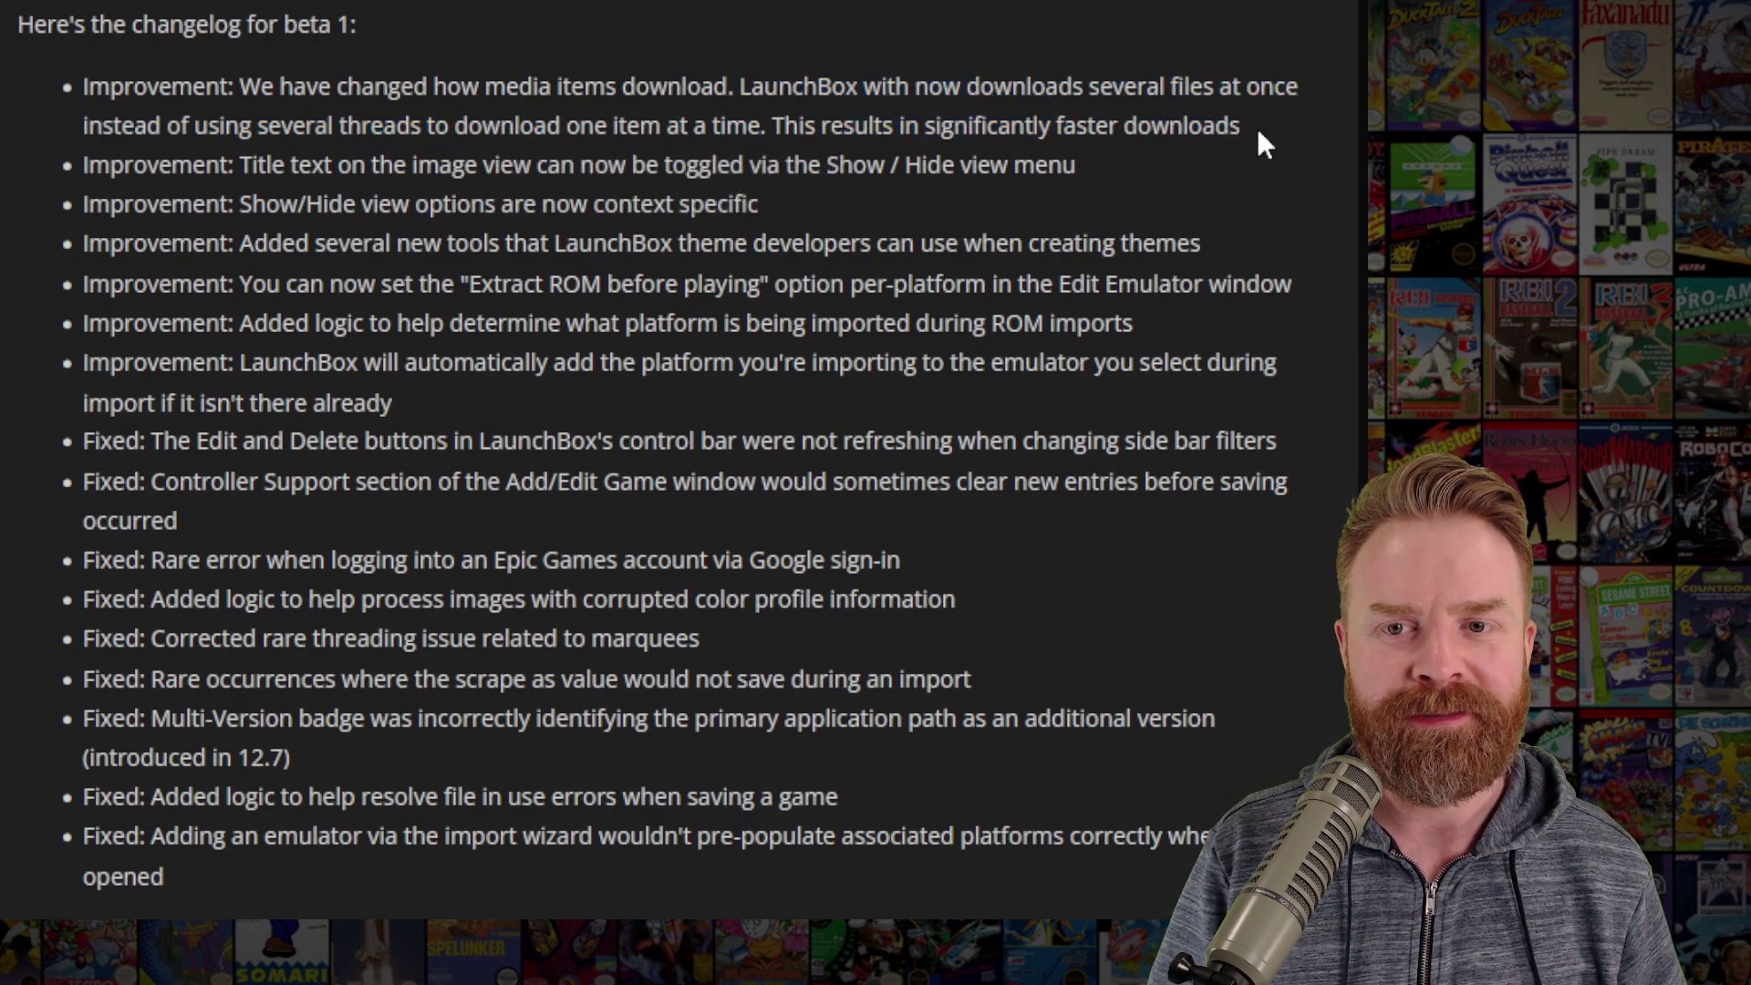
{"action": "mouse_move", "coordinate": [237, 166]}
{"action": "left_mouse_down"}
{"action": "mouse_move", "coordinate": [824, 202]}
{"action": "mouse_move", "coordinate": [837, 167]}
{"action": "mouse_move", "coordinate": [1022, 167]}
{"action": "left_mouse_up"}
{"action": "left_click", "coordinate": [527, 241]}
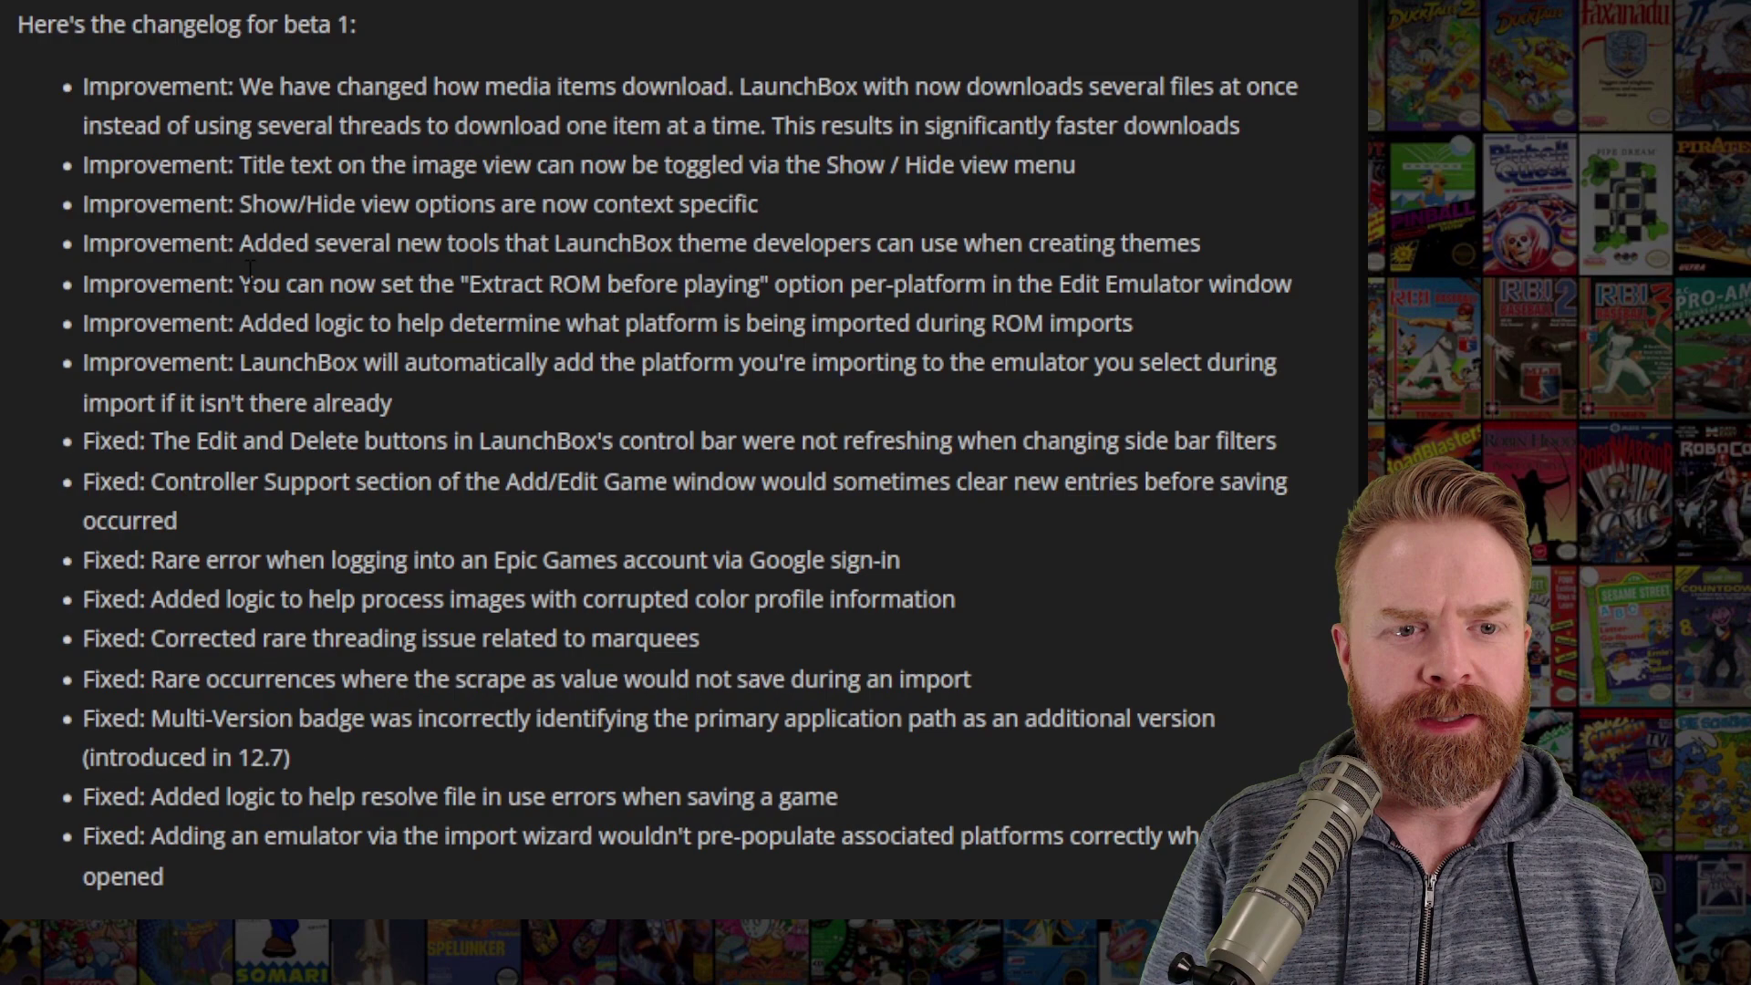
Step: Highlight the Extract ROM before playing and platform detection during ROM imports items
{"action": "left_click_drag", "start_coordinate": [254, 280], "coordinate": [1291, 284]}
{"action": "left_click_drag", "start_coordinate": [240, 323], "coordinate": [1152, 327]}
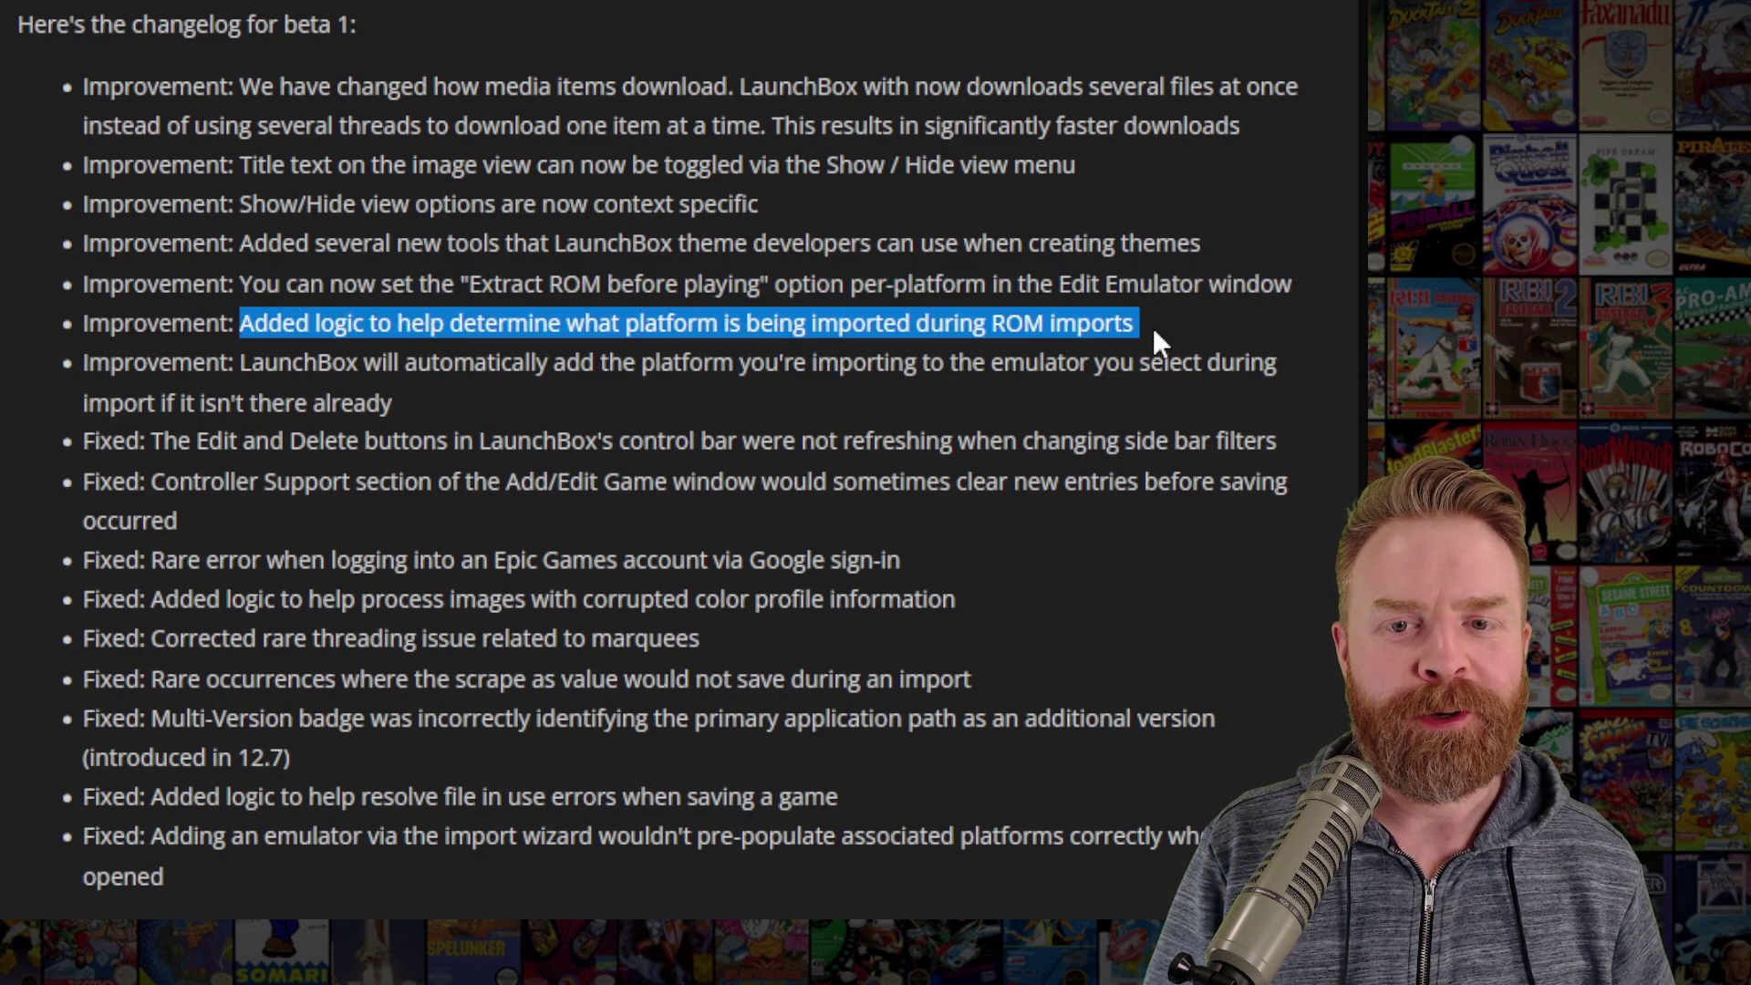
{"action": "left_click", "coordinate": [1180, 338]}
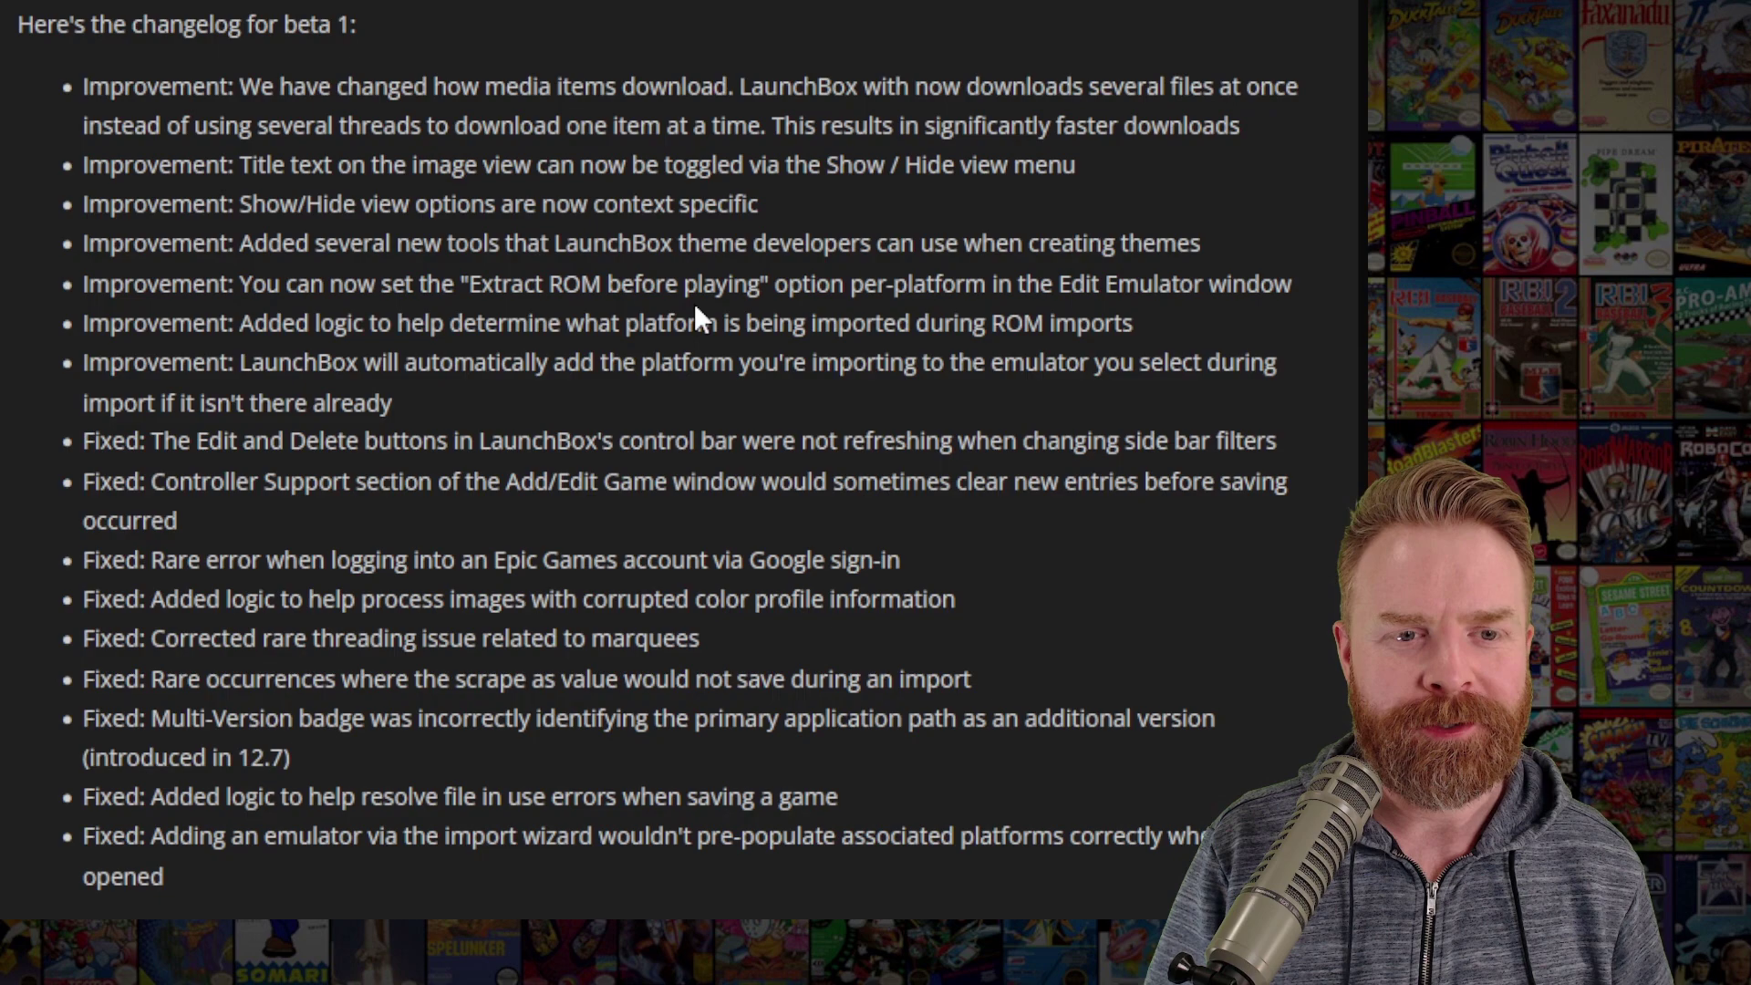
{"action": "mouse_move", "coordinate": [468, 328]}
{"action": "left_mouse_down"}
{"action": "mouse_move", "coordinate": [837, 358]}
{"action": "mouse_move", "coordinate": [933, 325]}
{"action": "mouse_move", "coordinate": [1026, 324]}
{"action": "left_mouse_up"}
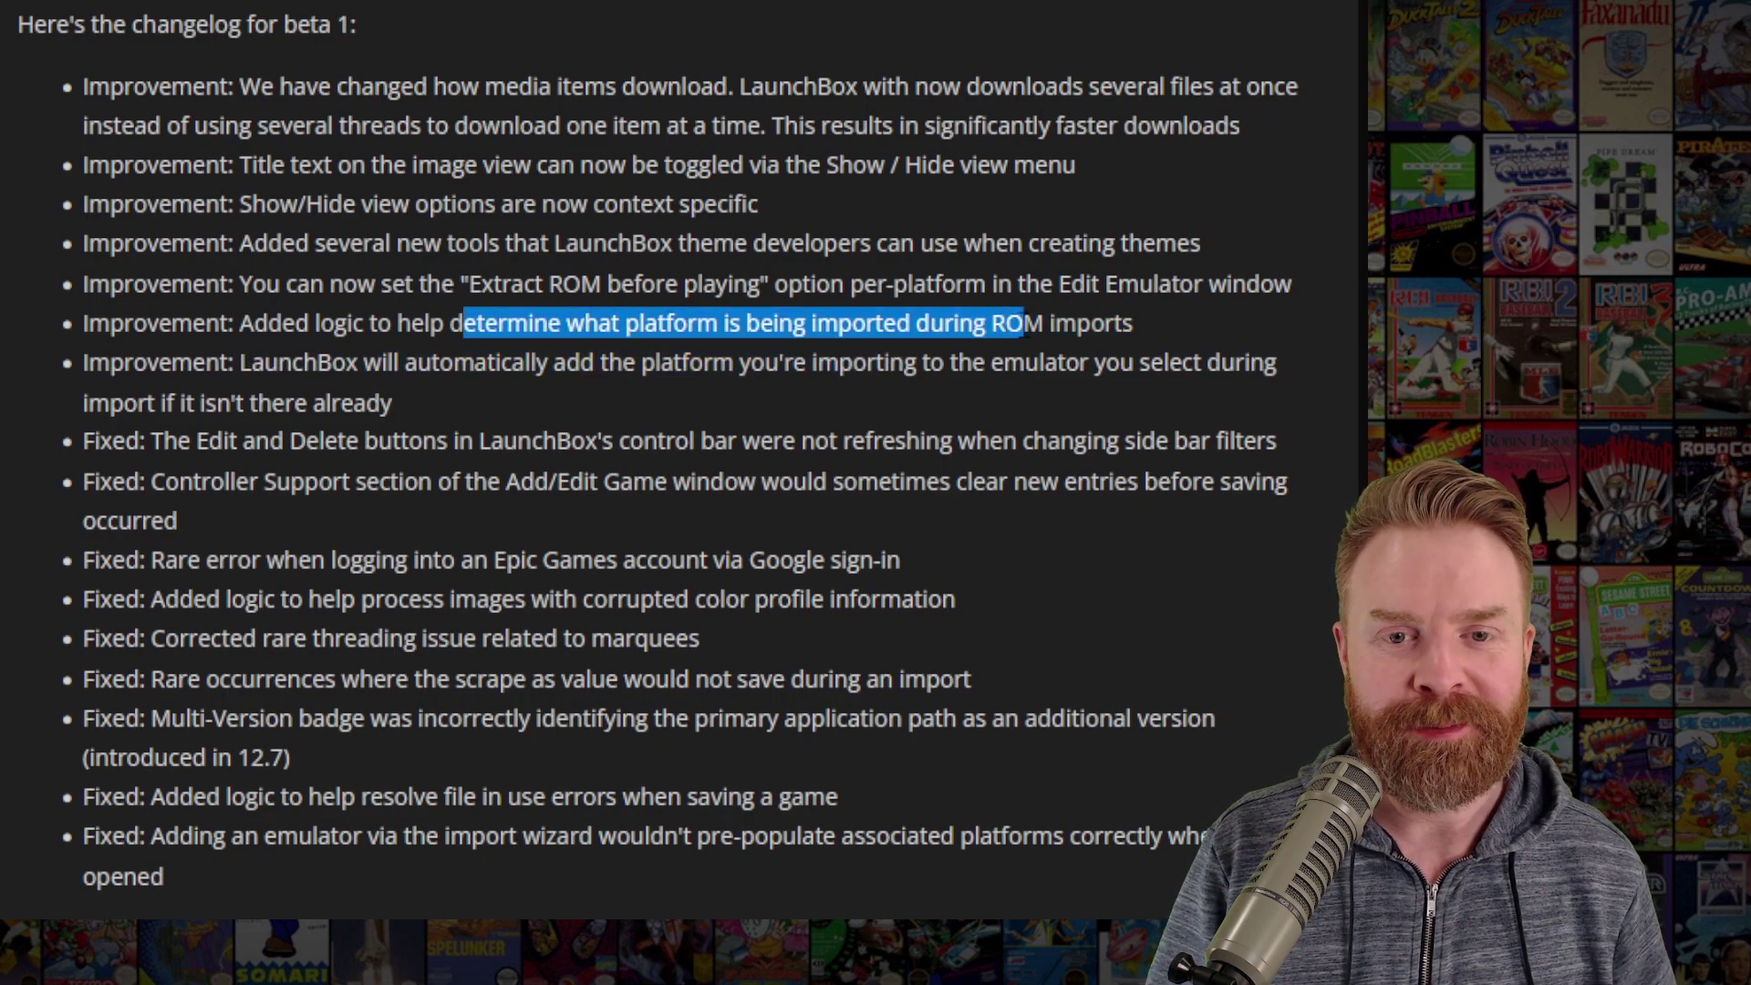
{"action": "left_click", "coordinate": [1043, 325]}
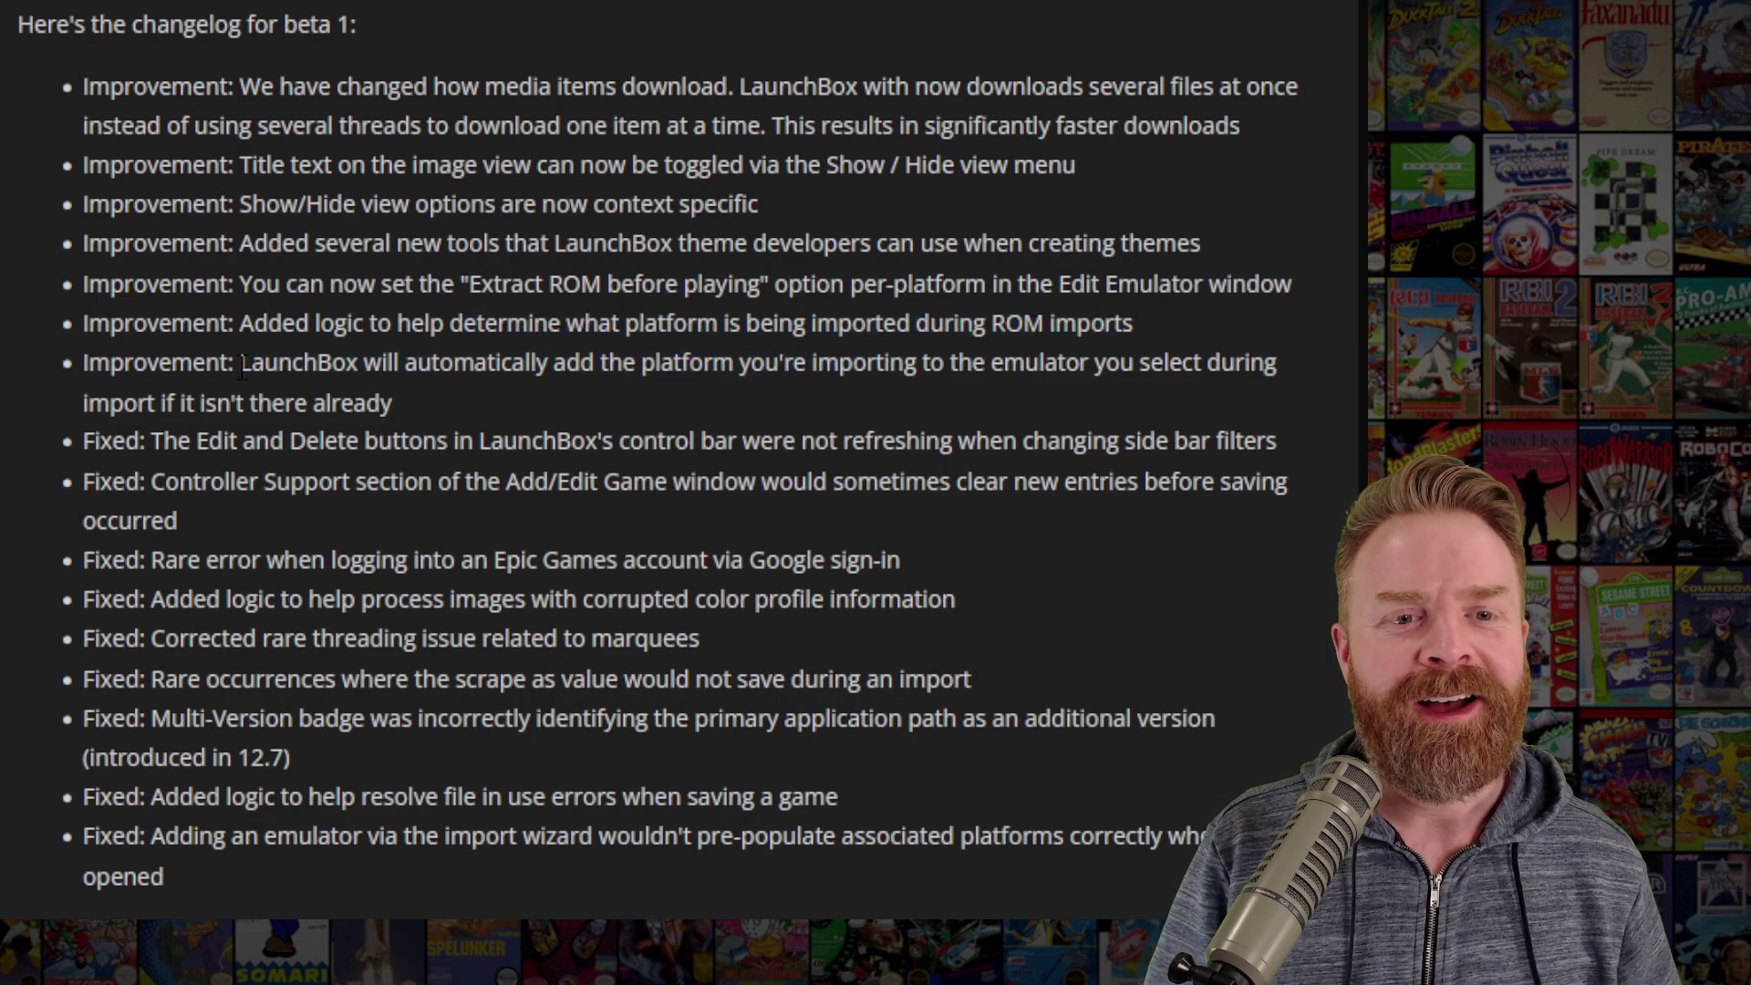
Step: Highlight the automatic emulator platform improvement and the corrupted color profile fix
{"action": "mouse_move", "coordinate": [250, 364]}
{"action": "left_mouse_down"}
{"action": "mouse_move", "coordinate": [817, 364]}
{"action": "mouse_move", "coordinate": [559, 364]}
{"action": "mouse_move", "coordinate": [493, 399]}
{"action": "left_mouse_up"}
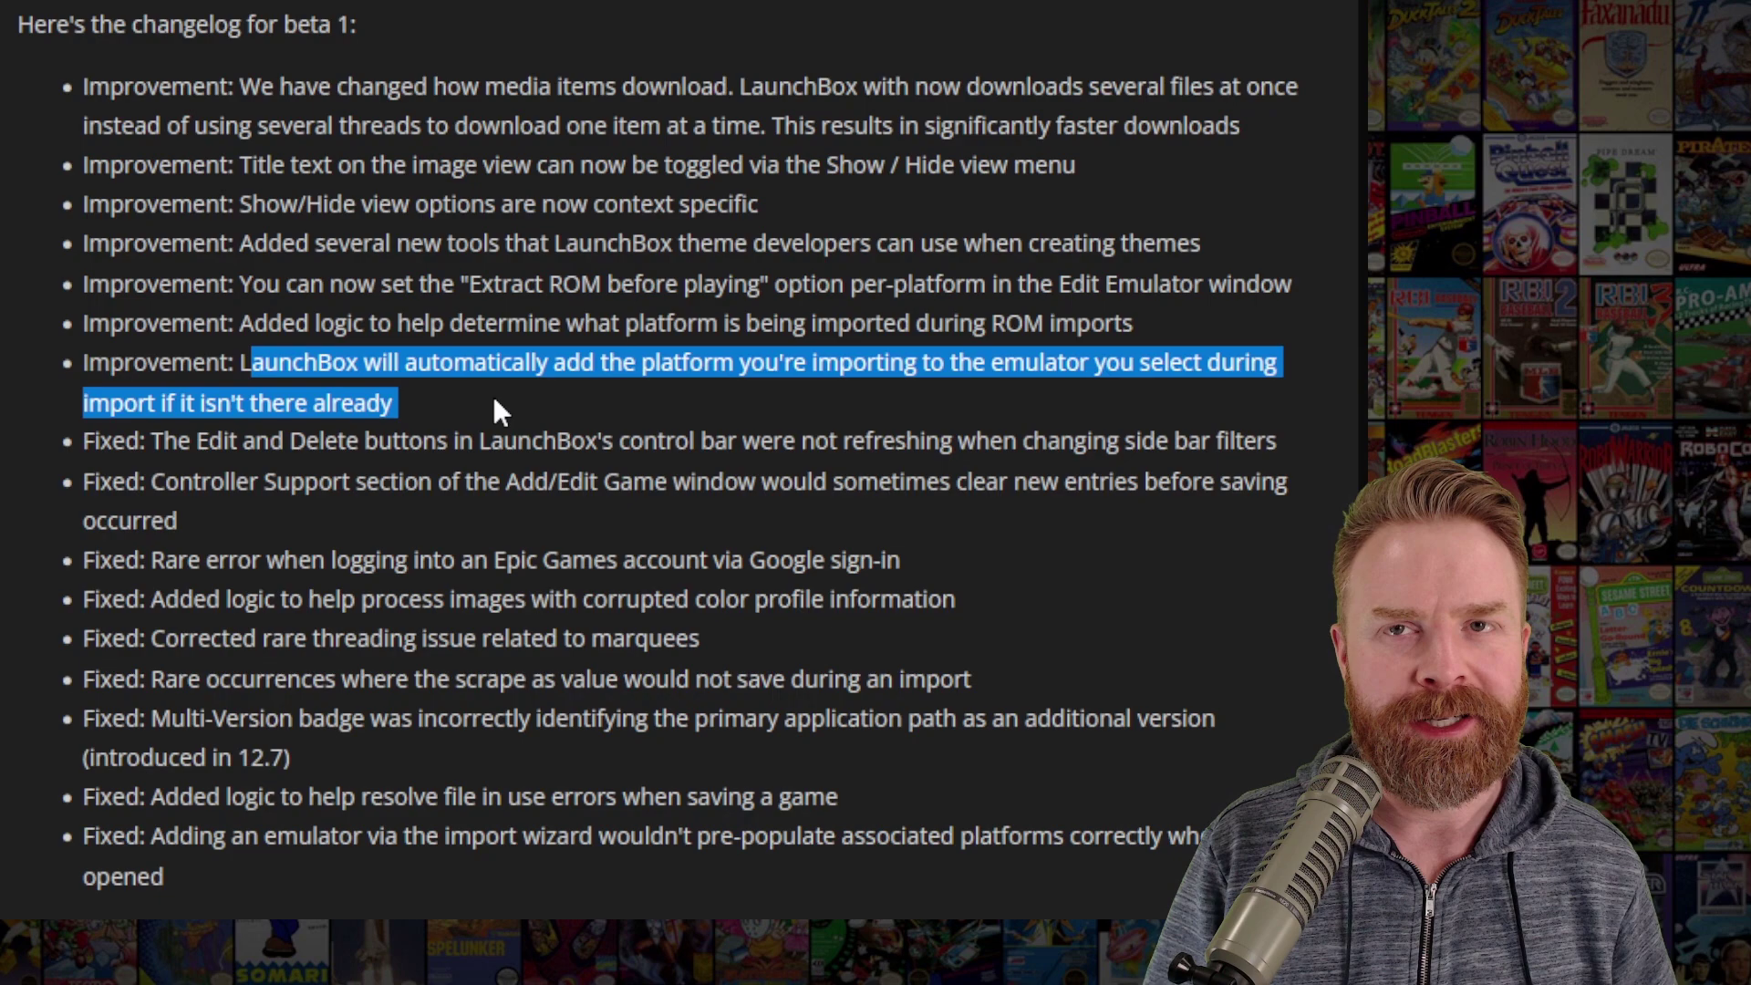
{"action": "mouse_move", "coordinate": [86, 599]}
{"action": "left_mouse_down"}
{"action": "mouse_move", "coordinate": [981, 575]}
{"action": "mouse_move", "coordinate": [967, 630]}
{"action": "left_mouse_up"}
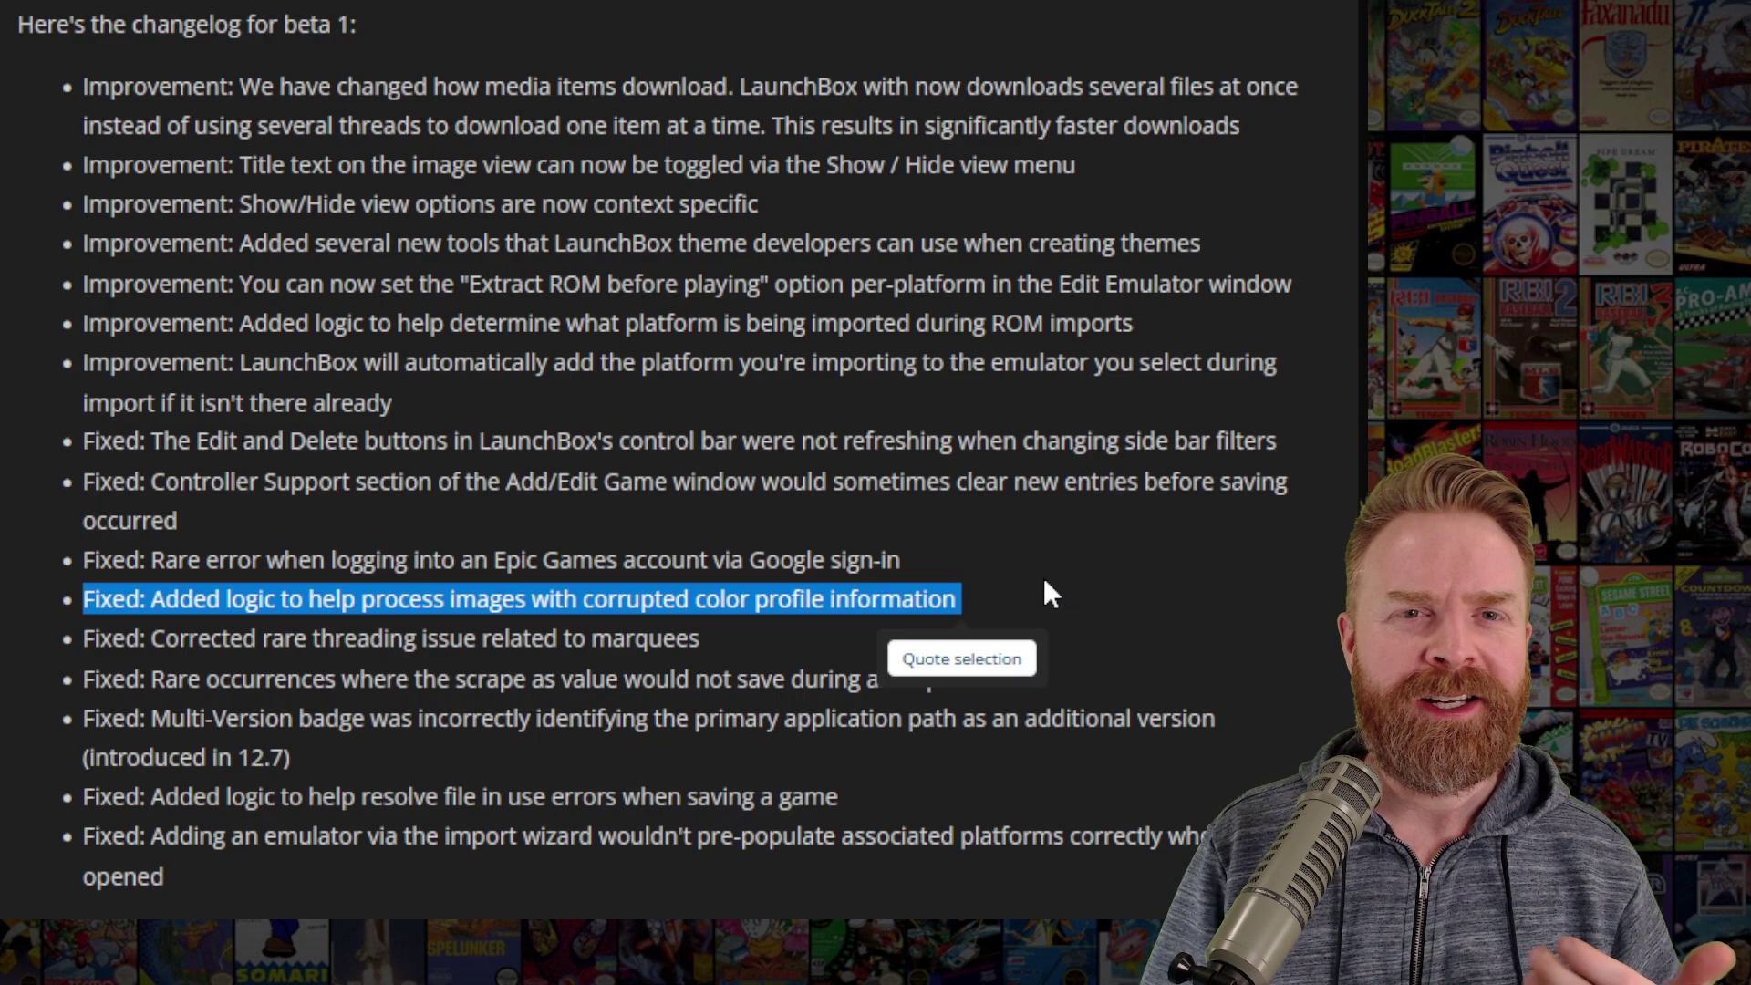
{"action": "scroll", "coordinate": [1006, 593], "scroll_direction": "up", "scroll_amount": 2}
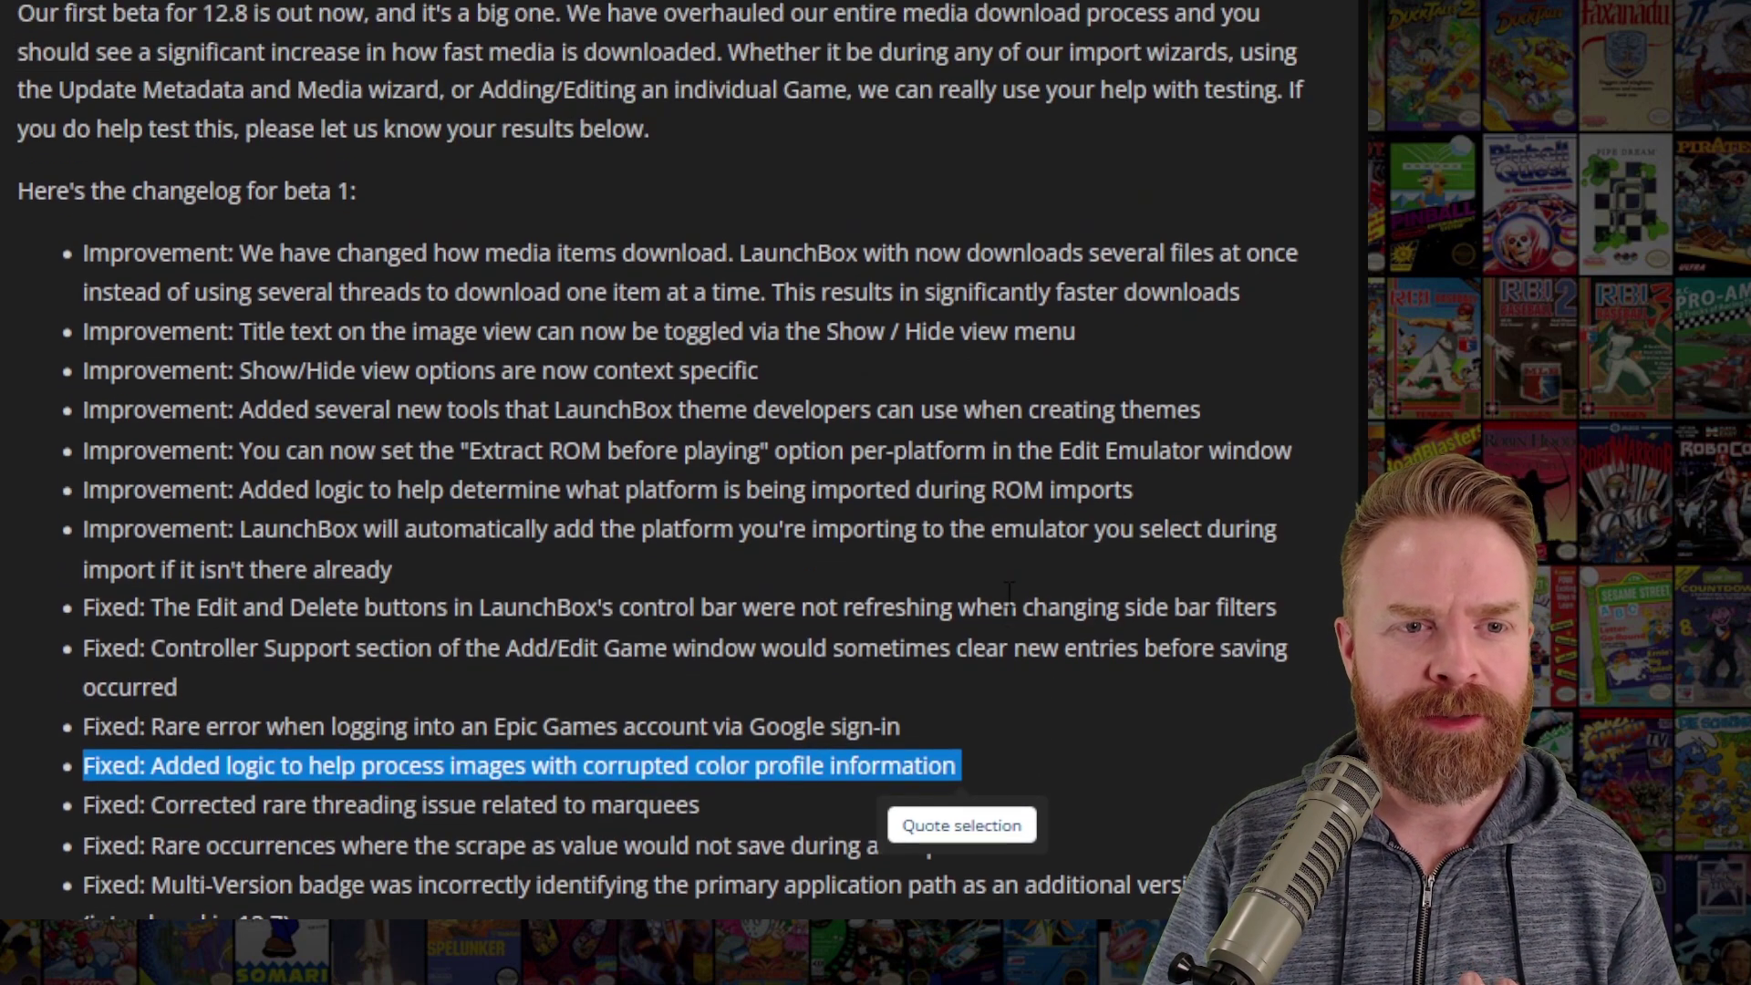
{"action": "scroll", "coordinate": [1009, 591], "scroll_direction": "up", "scroll_amount": 2}
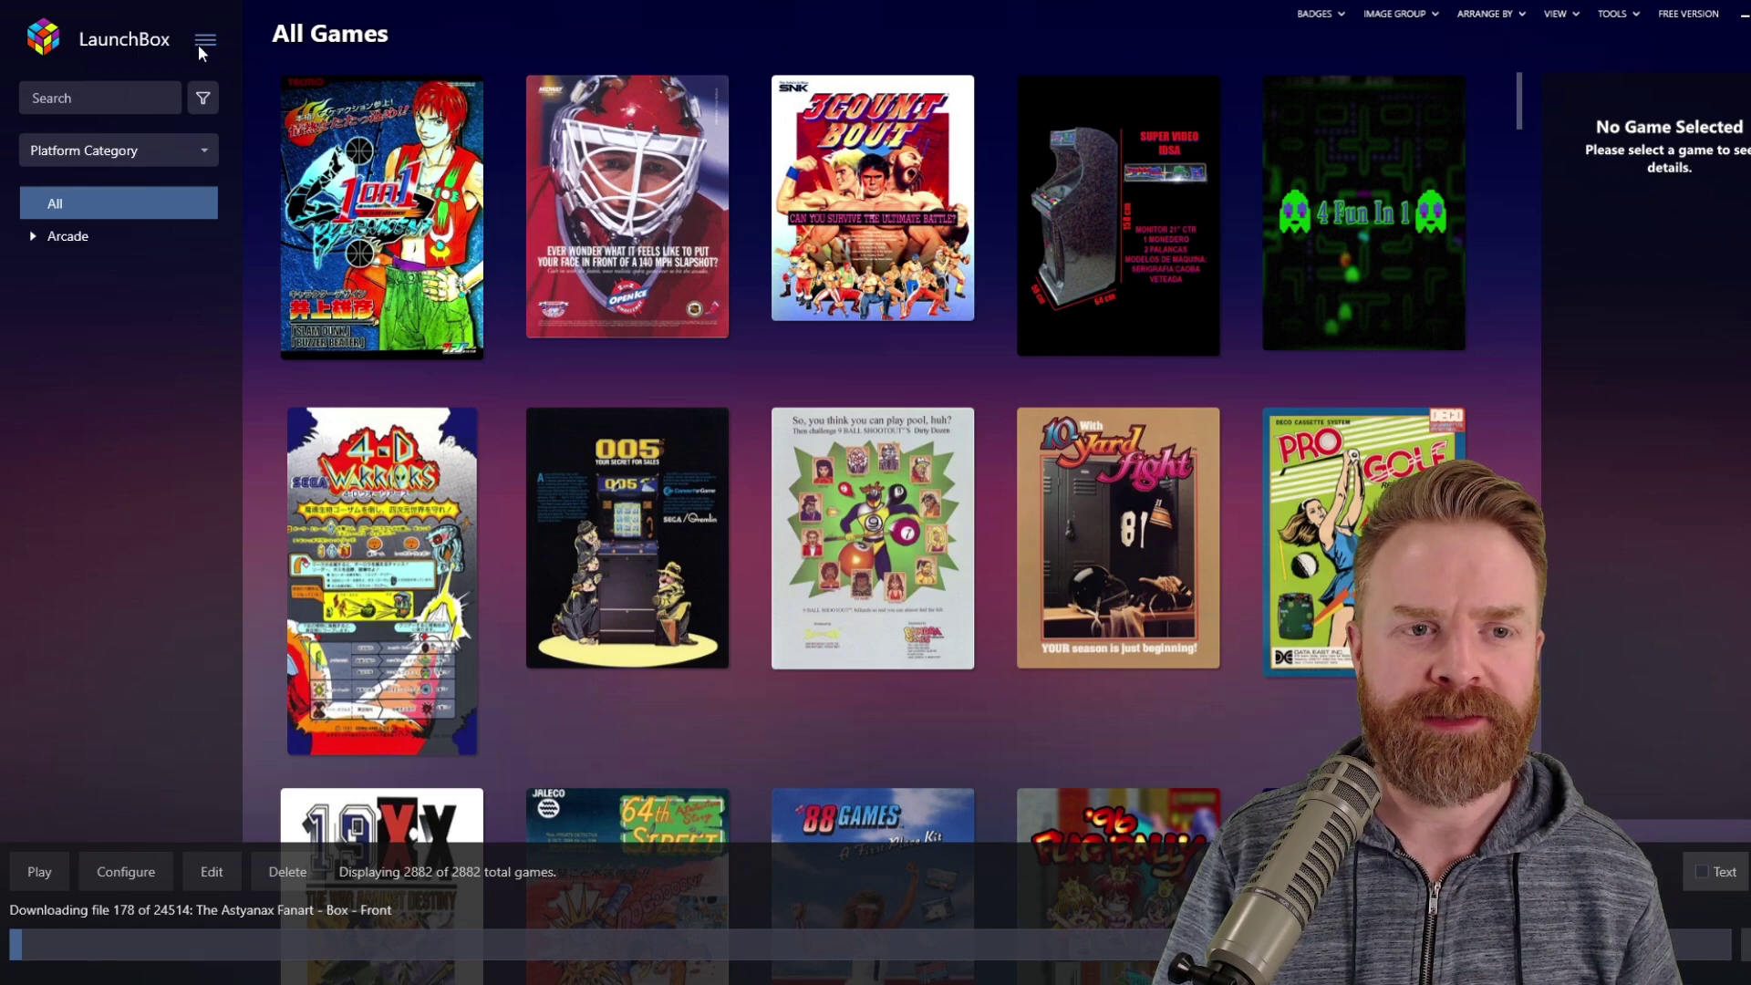
Step: Enable 'Update to Beta Releases' under Updates in Tools > Options and confirm with OK
{"action": "left_click", "coordinate": [204, 43]}
{"action": "mouse_move", "coordinate": [82, 148]}
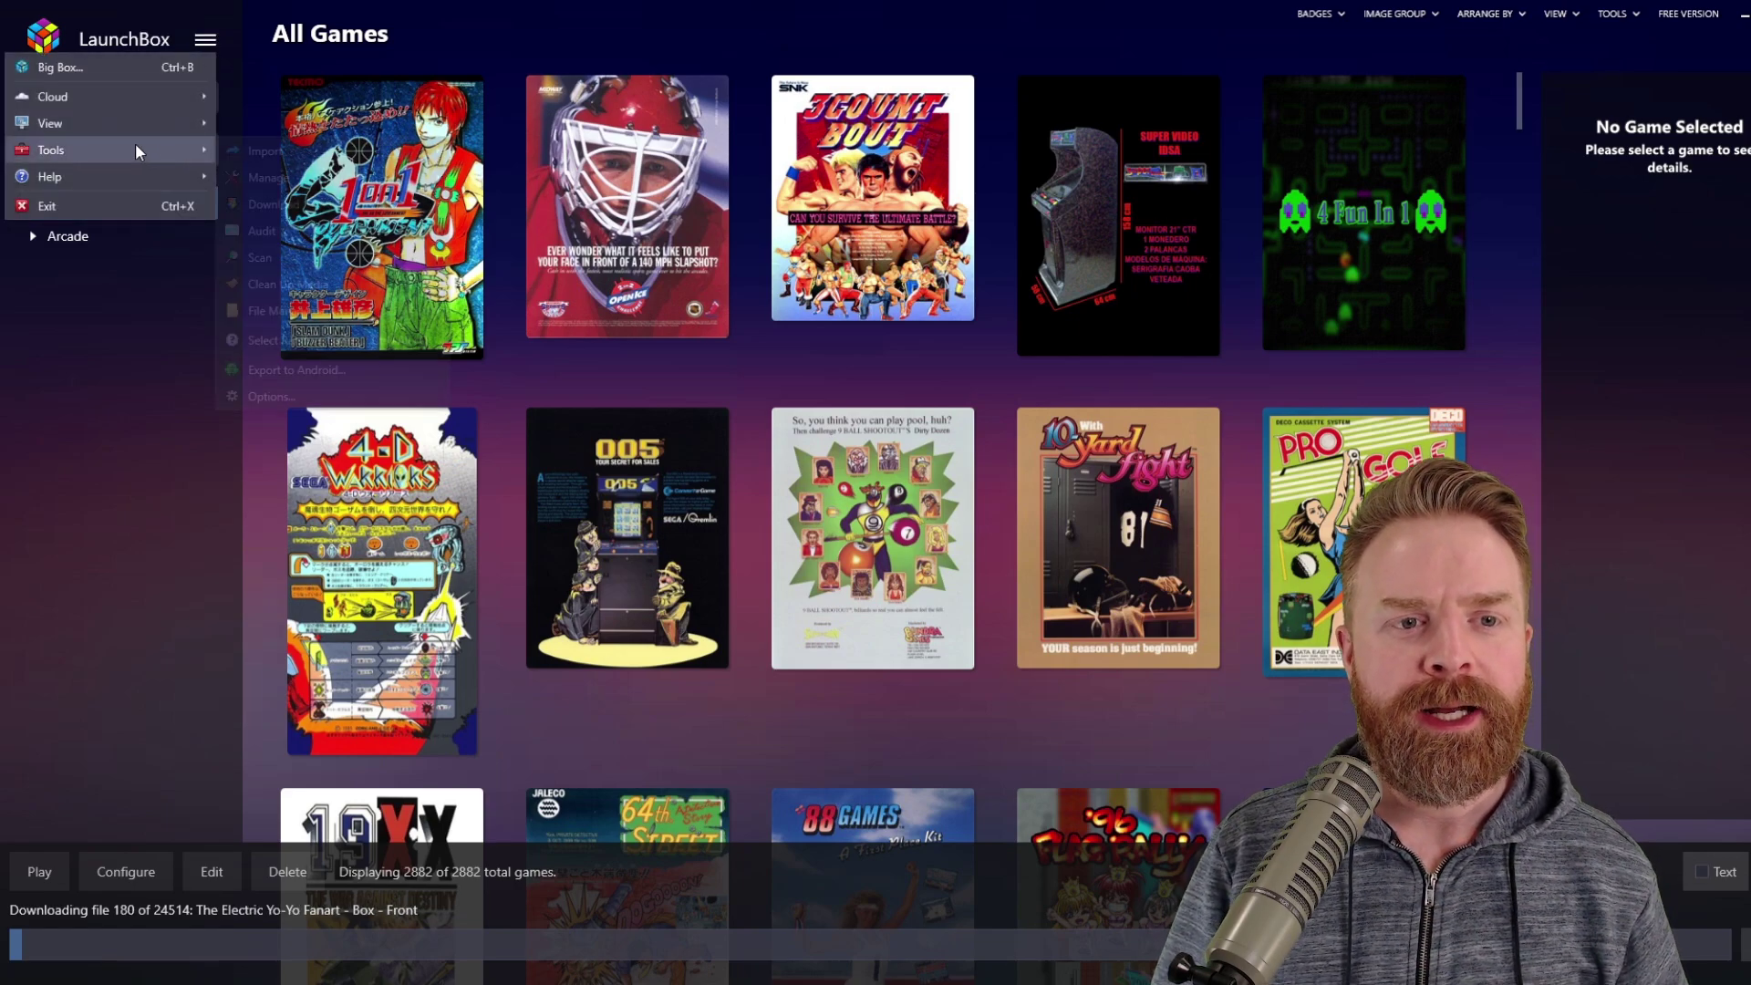
{"action": "left_click", "coordinate": [302, 399]}
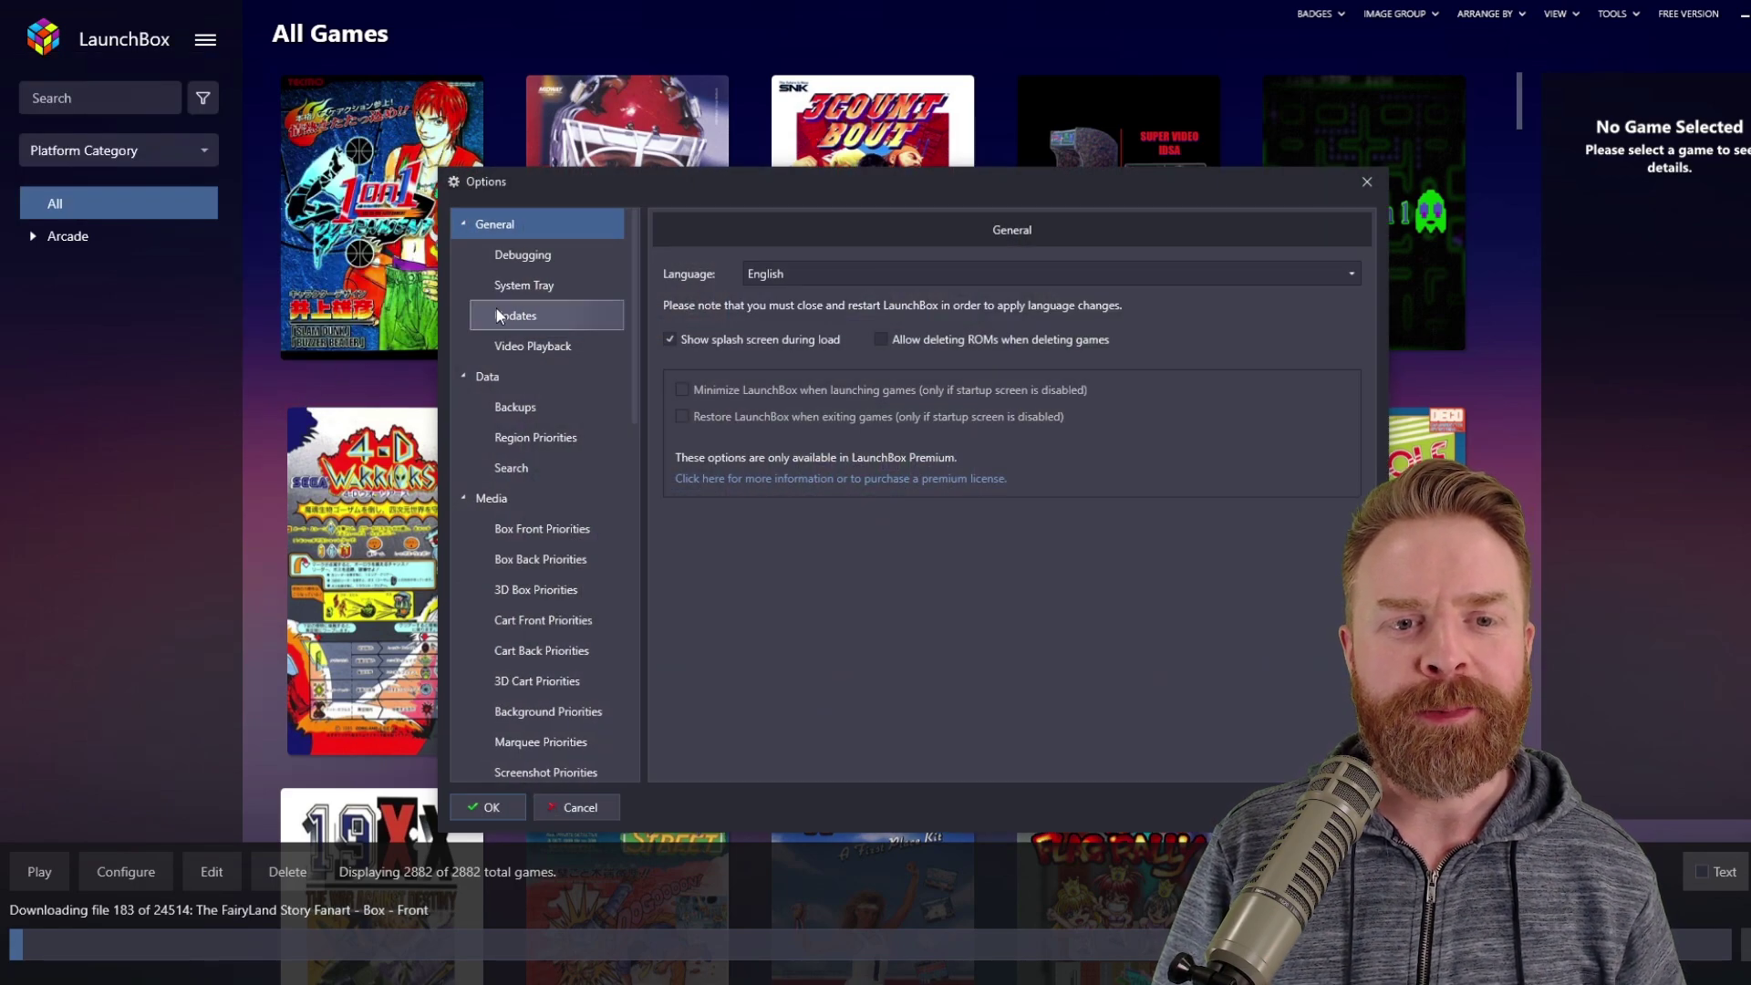
{"action": "left_click", "coordinate": [499, 315]}
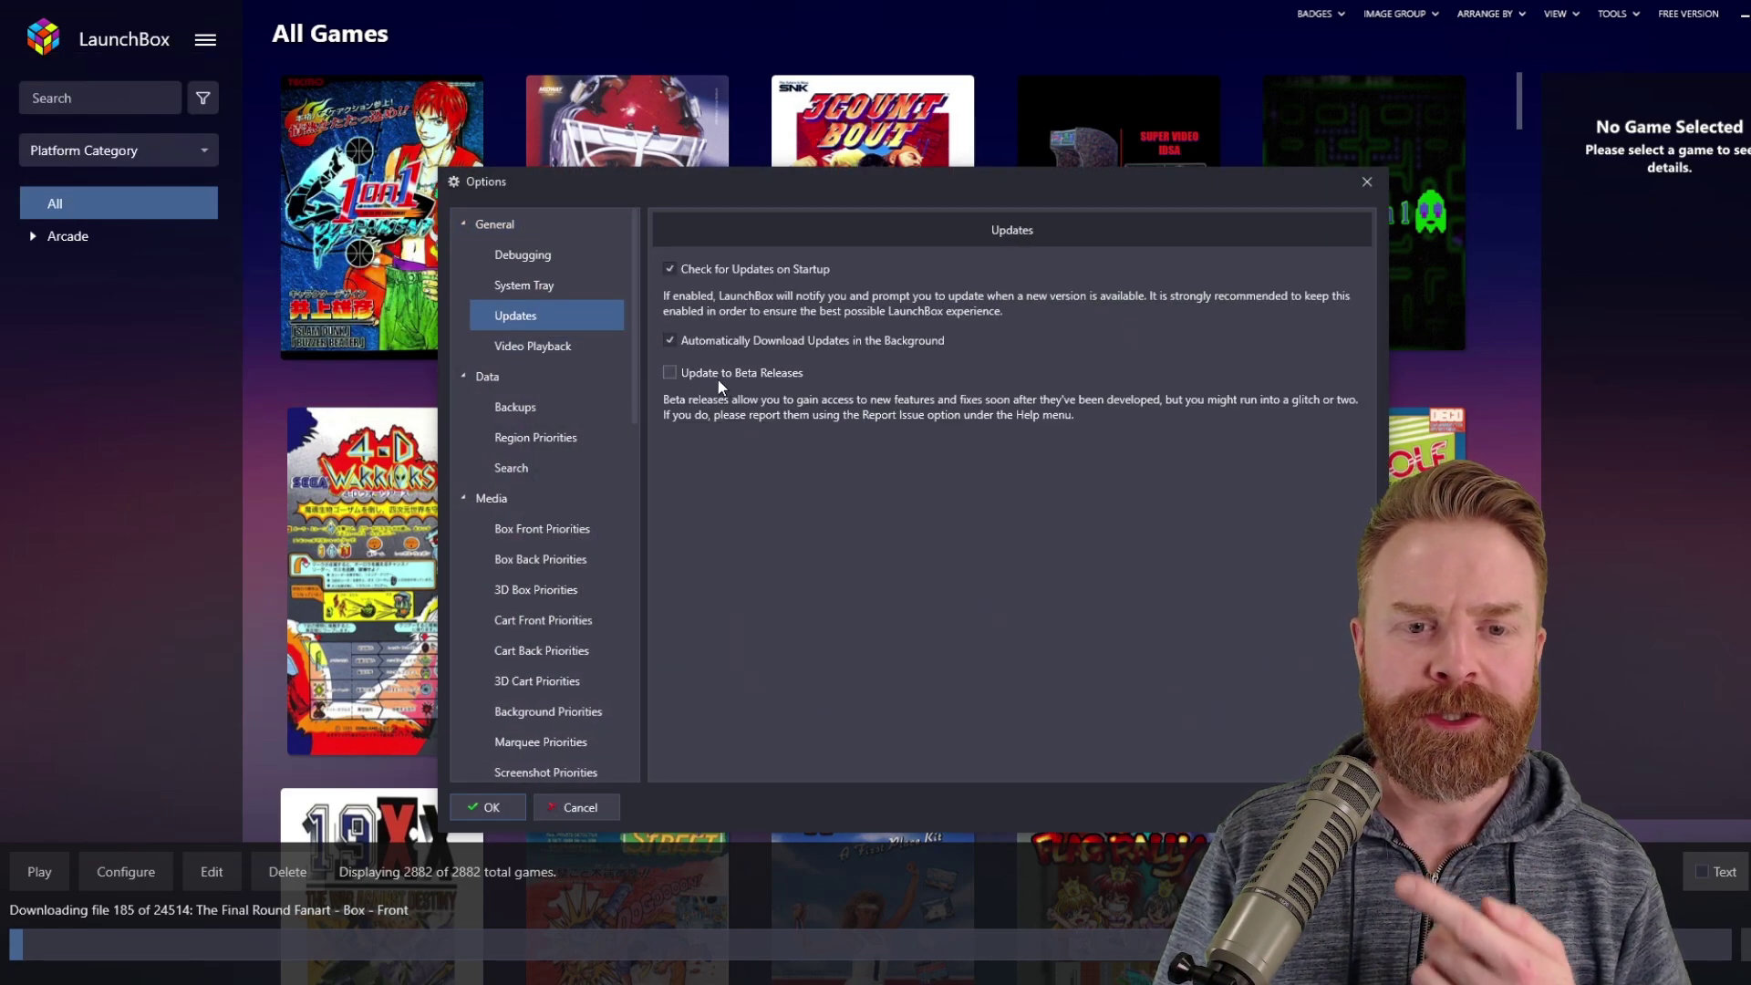
{"action": "left_click", "coordinate": [773, 373]}
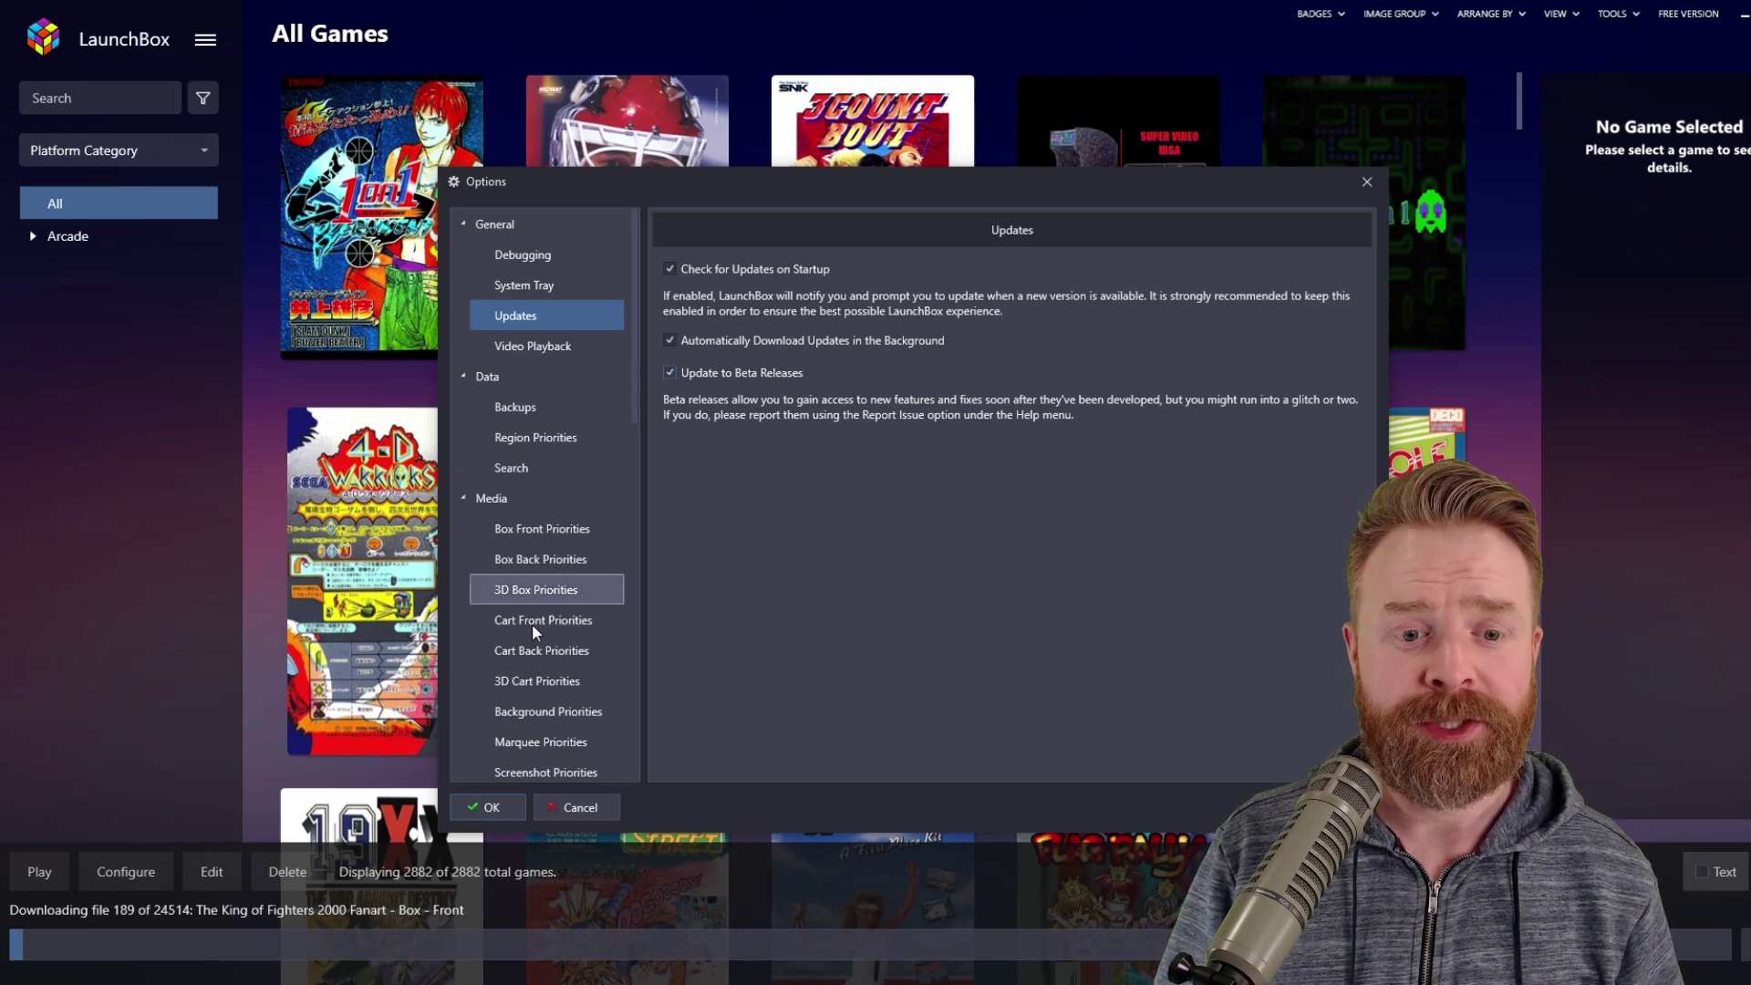
{"action": "left_click", "coordinate": [496, 809]}
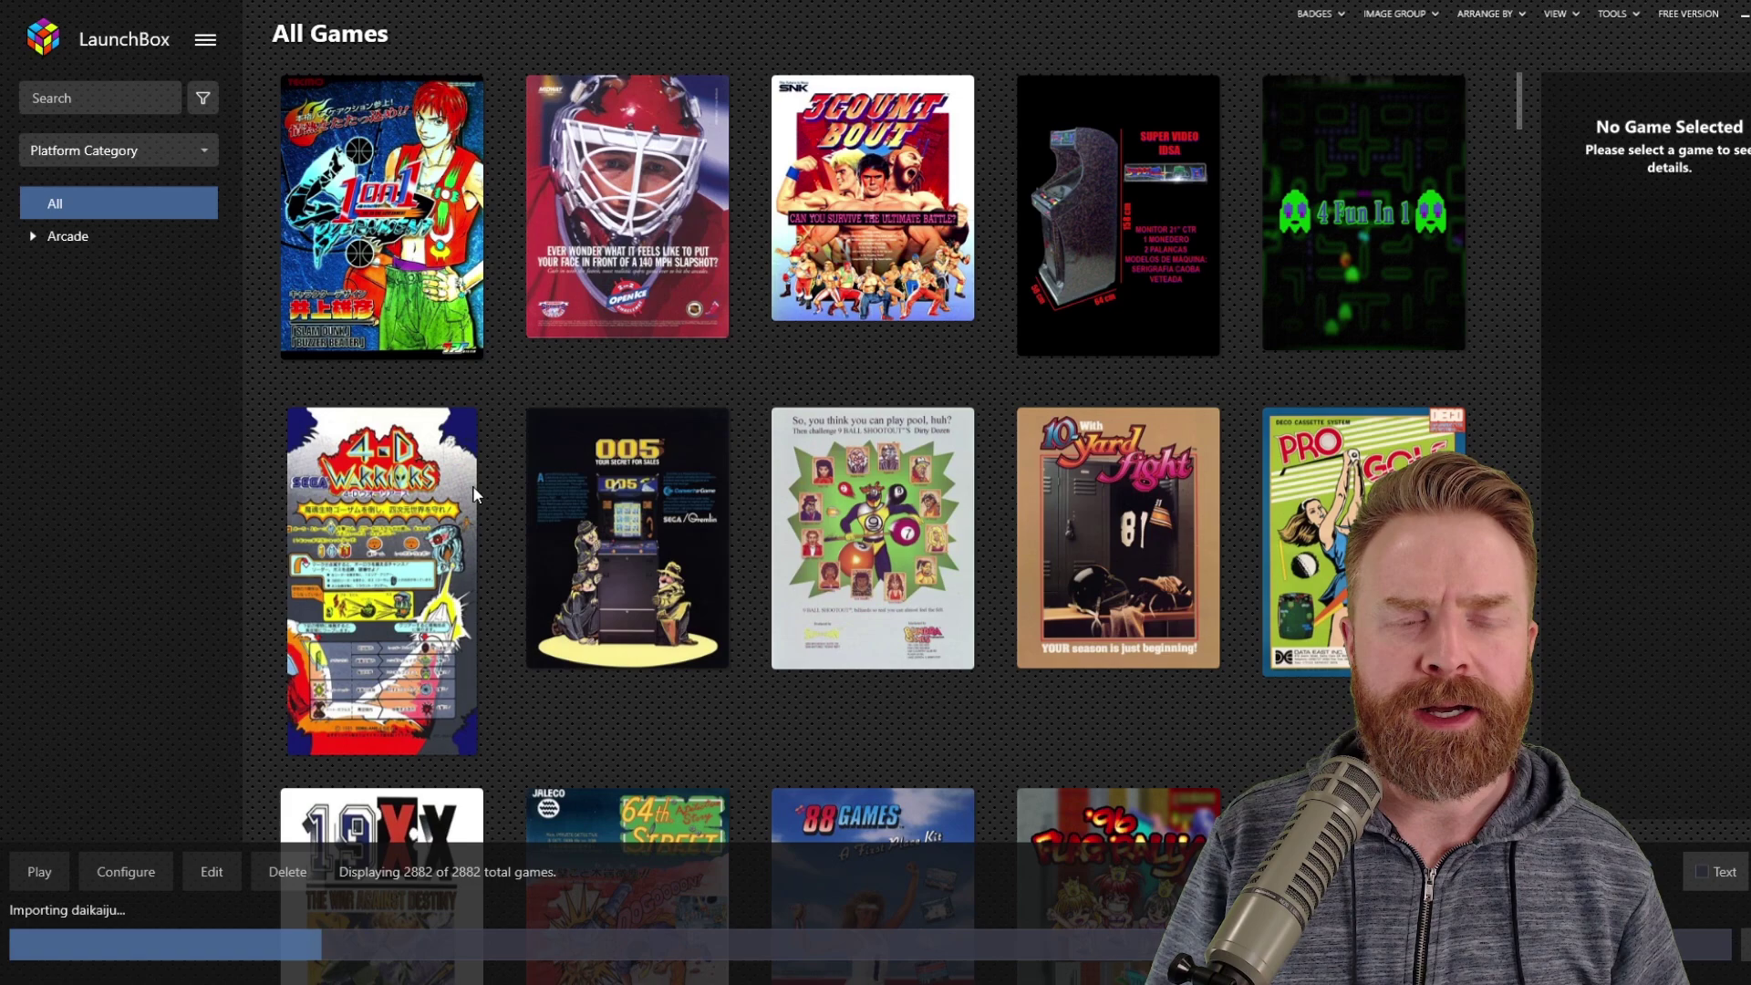
{"action": "left_click", "coordinate": [203, 45]}
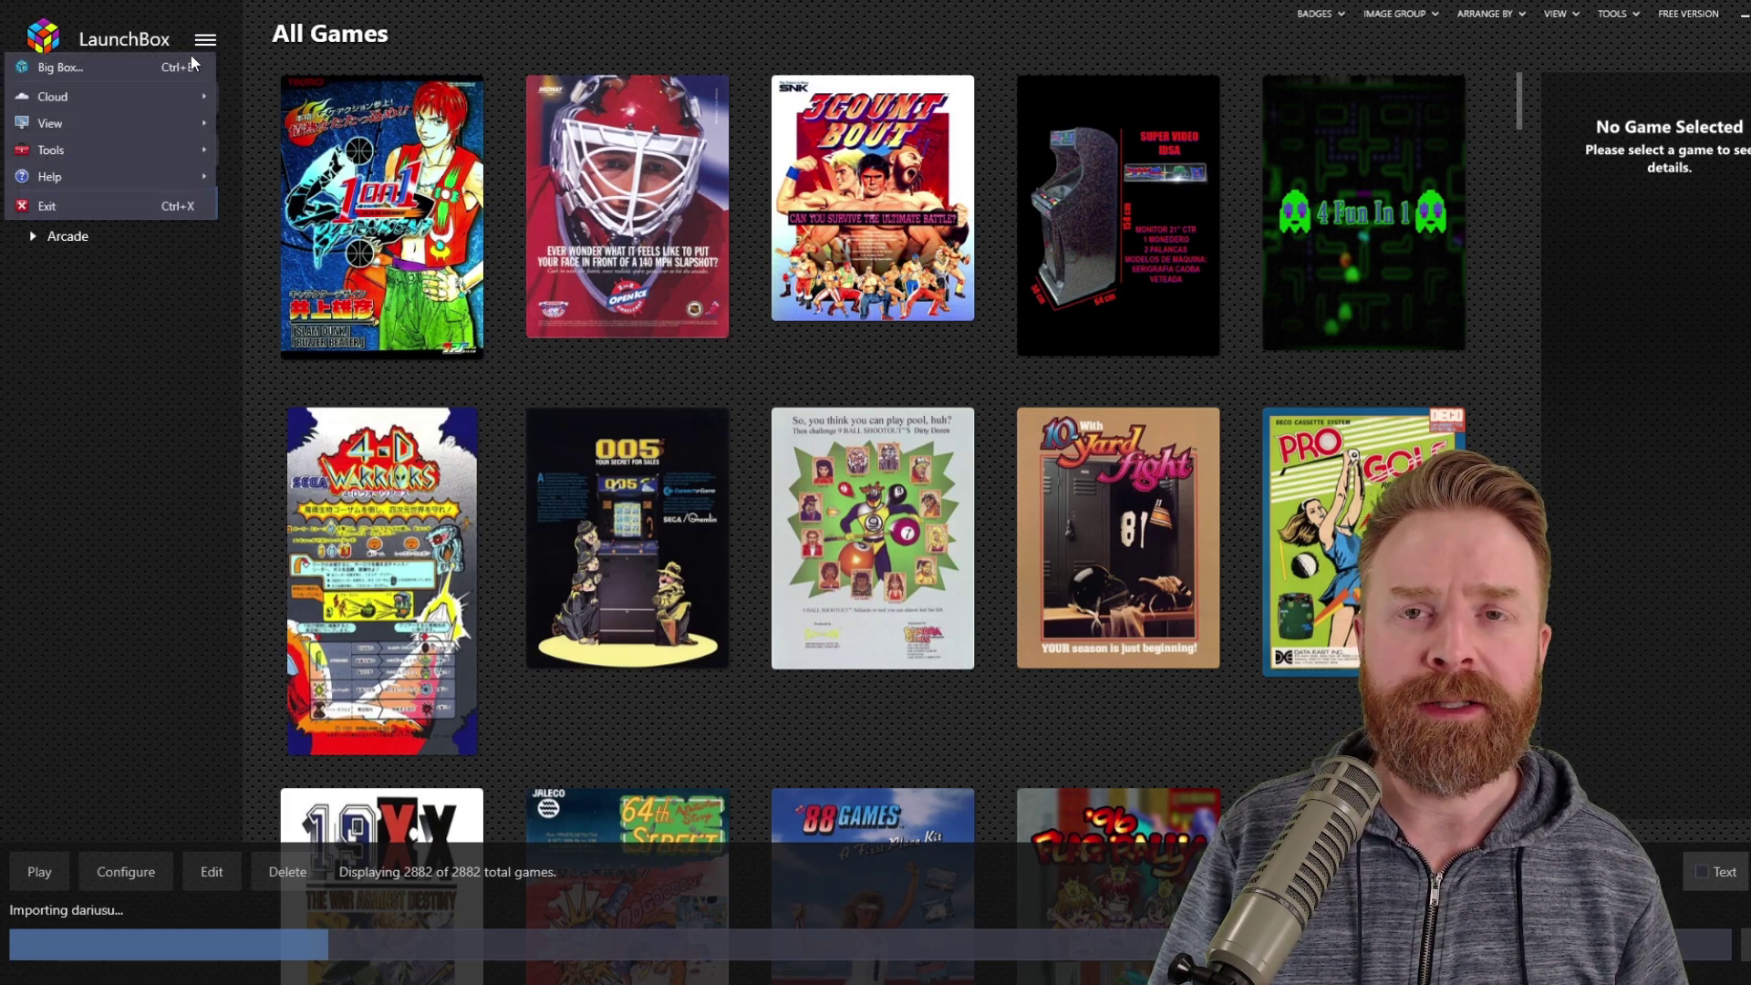
{"action": "mouse_move", "coordinate": [49, 177]}
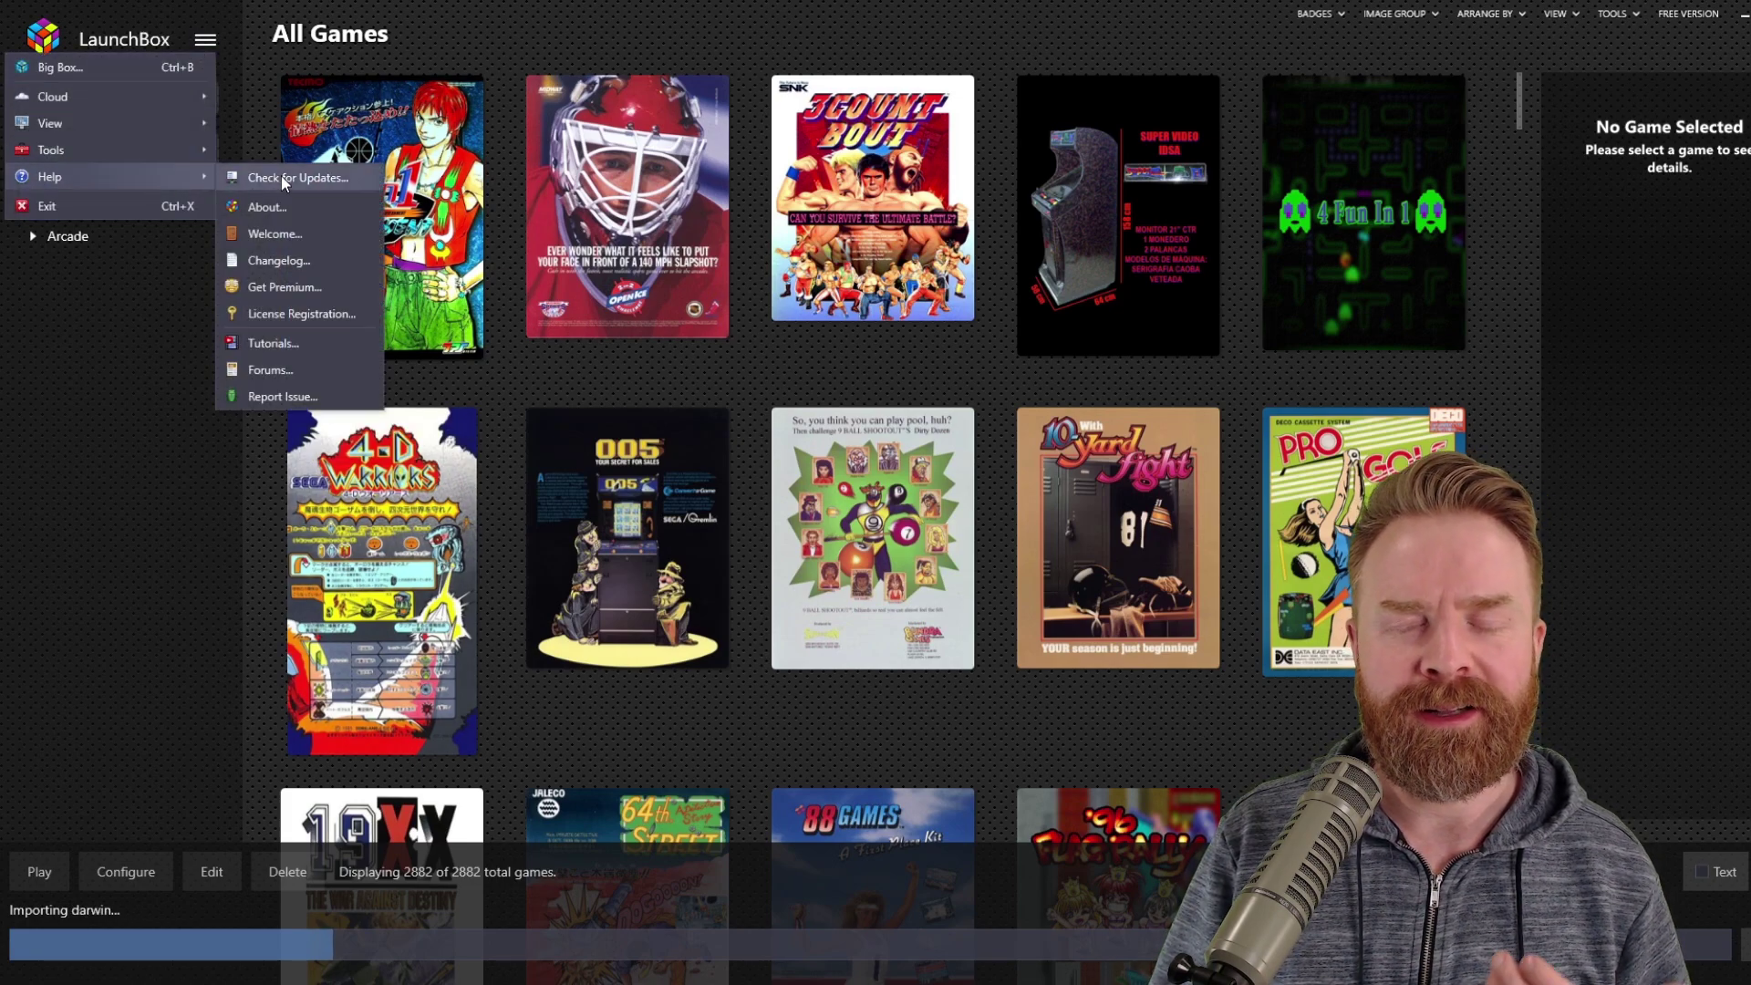
{"action": "left_click", "coordinate": [115, 494]}
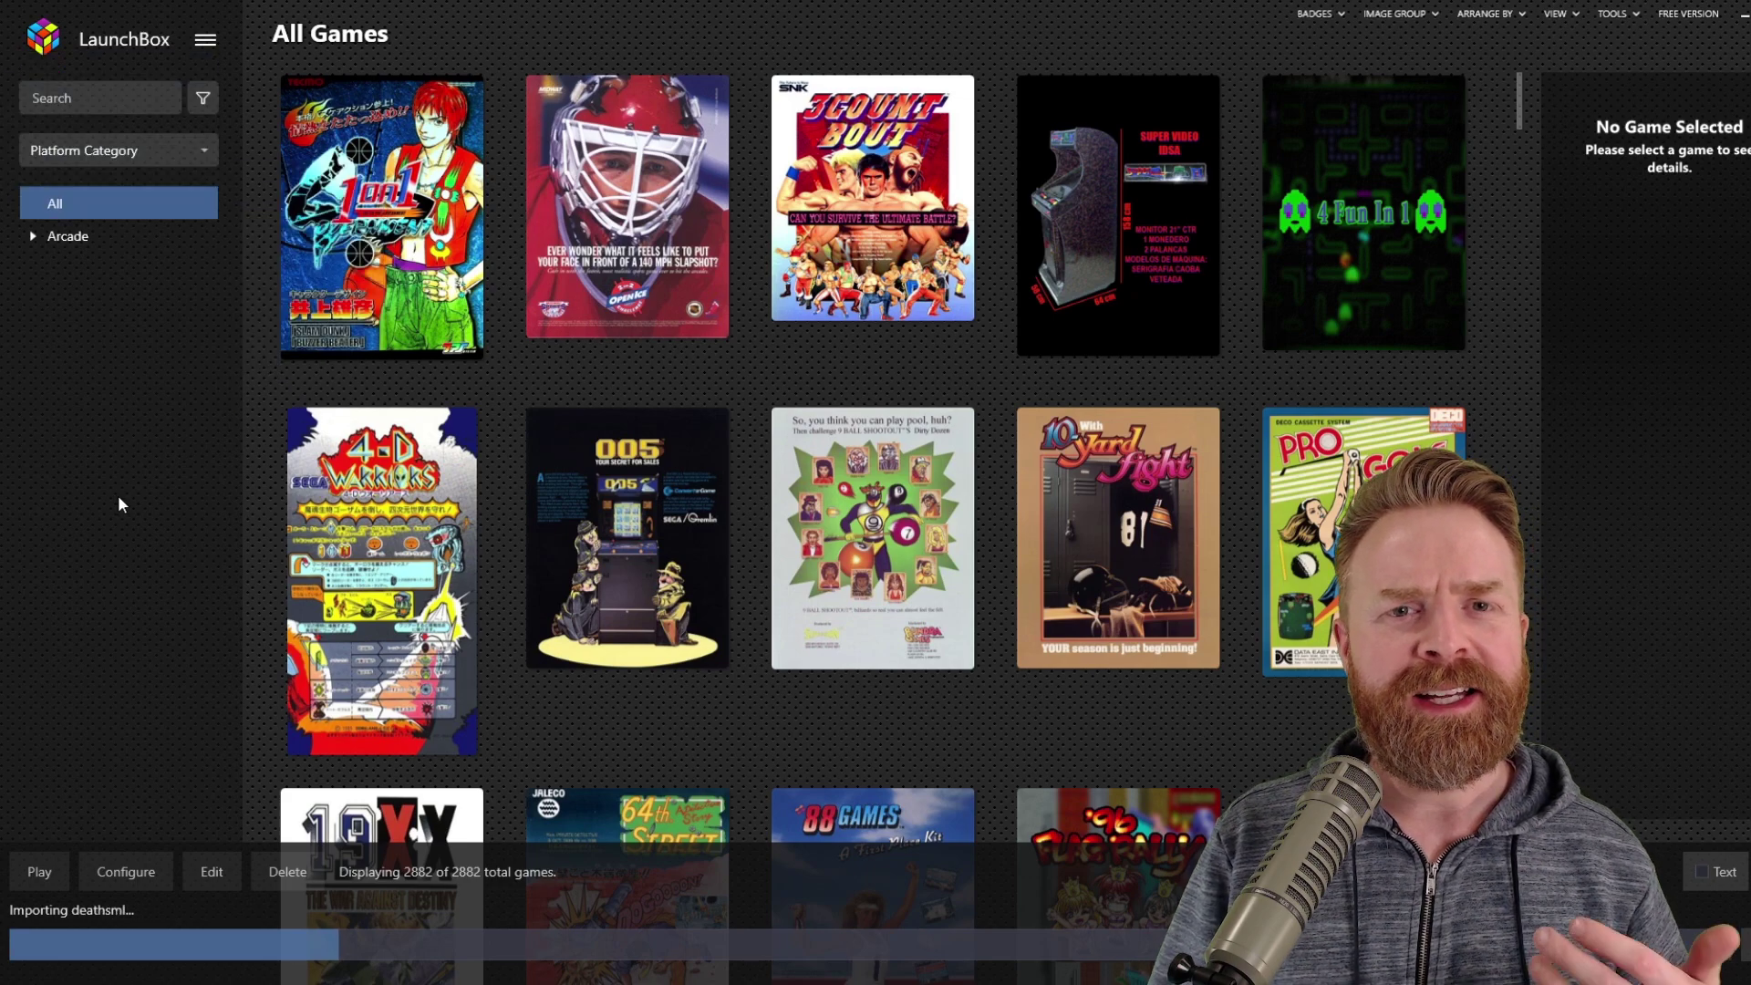